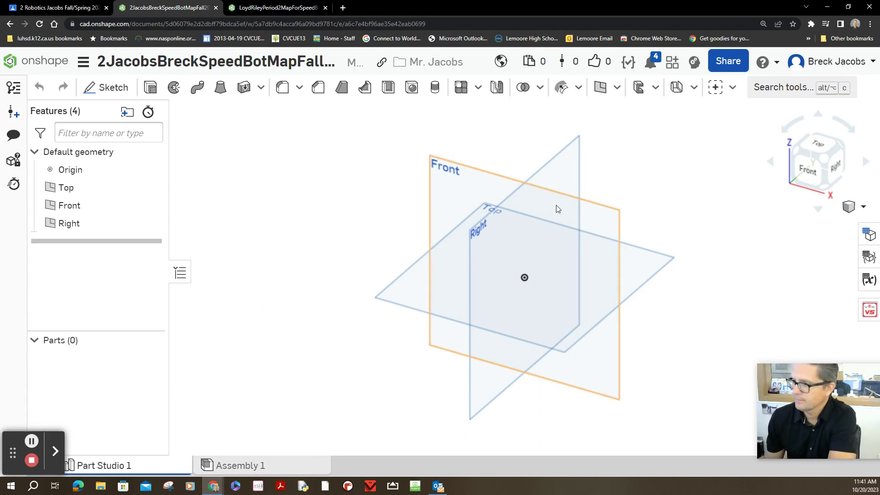
Step: View the Front plane straight on, recentre it, and start Sketch 1 on it
click(805, 172)
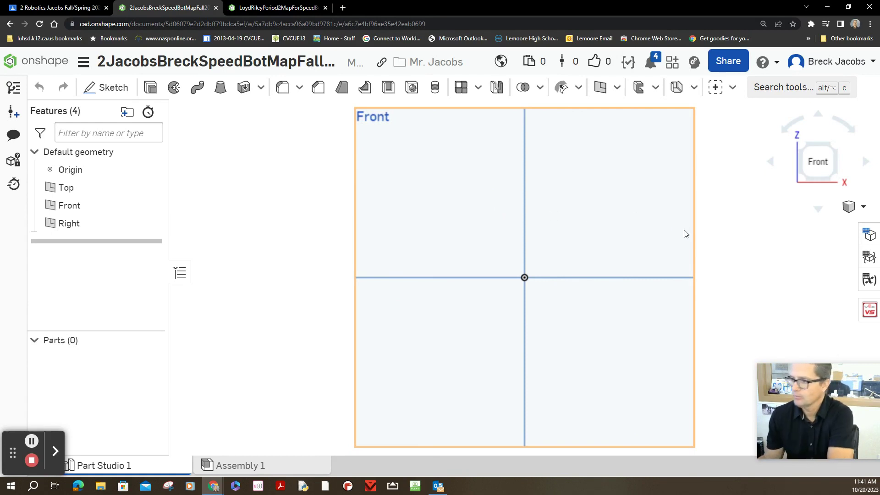
scroll(683, 232, up, 2)
scroll(683, 232, down, 5)
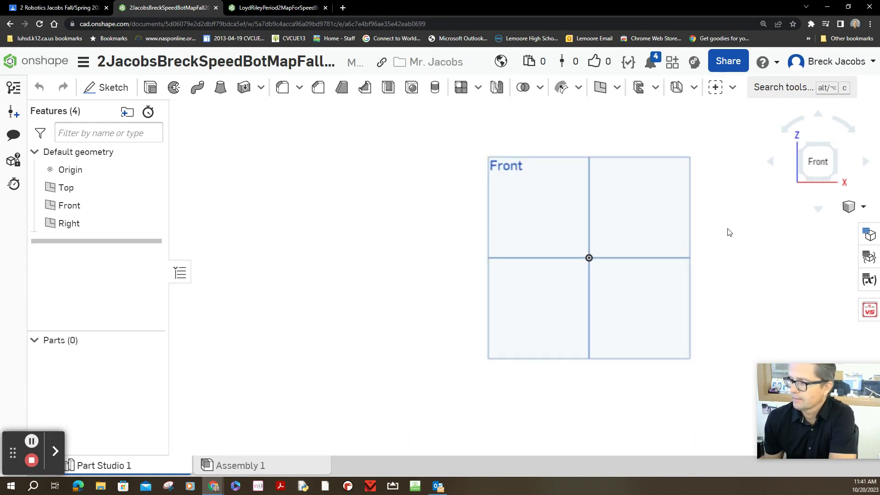
middle_drag(729, 232, 625, 240)
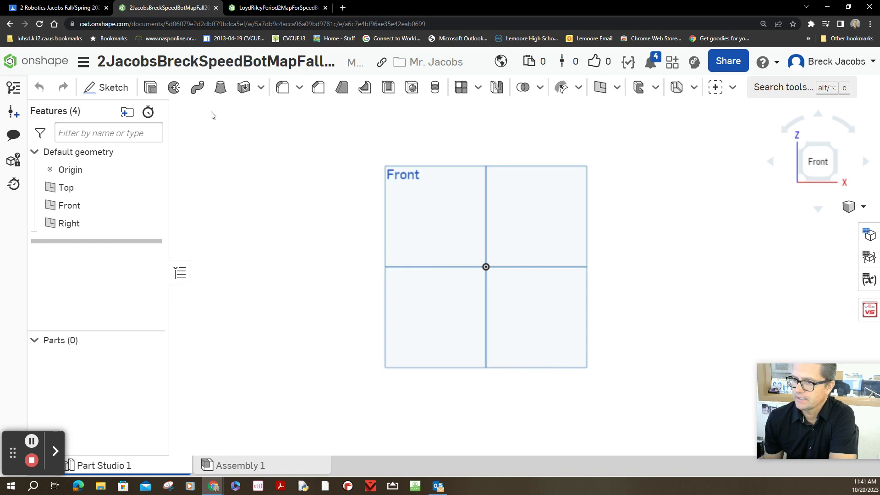
click(111, 90)
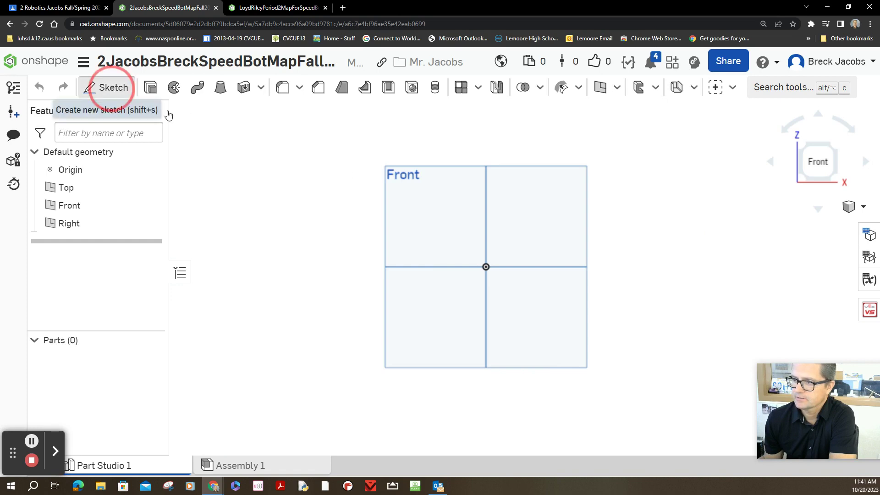
click(449, 213)
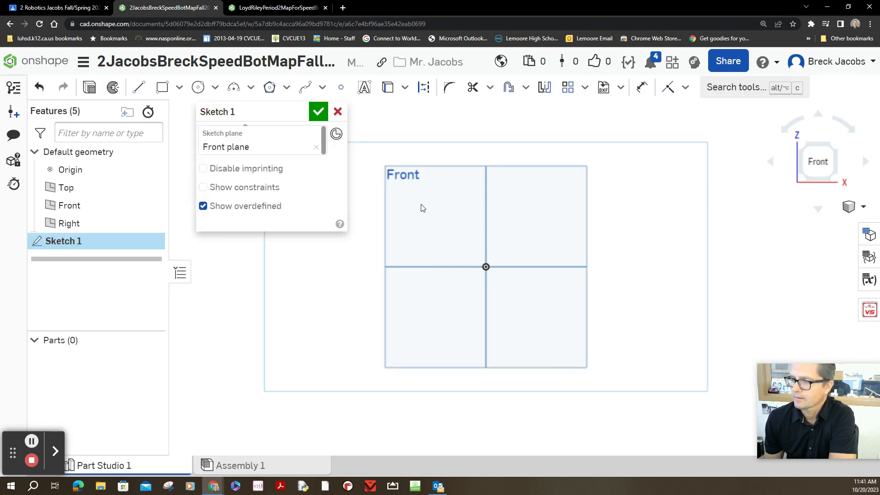
Step: Draw two connected lines from the origin, one leftward and one downward, then start dimensioning
click(138, 87)
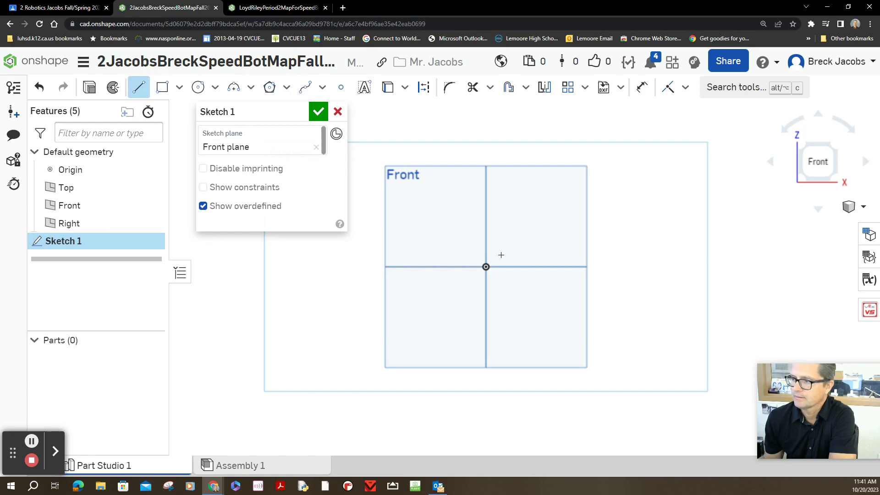
click(483, 268)
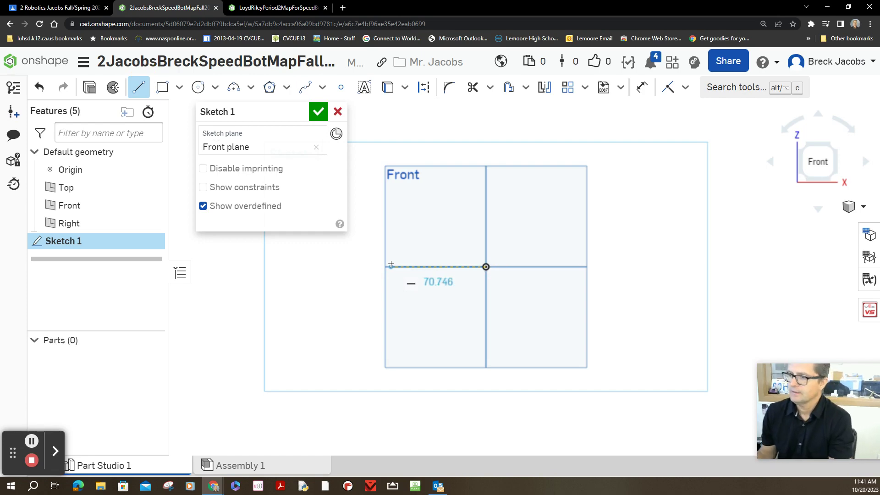
click(408, 267)
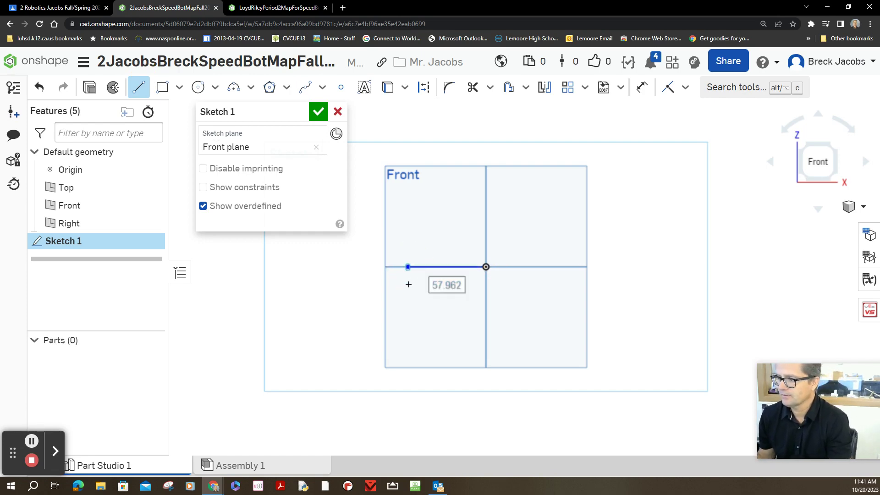
double_click(407, 322)
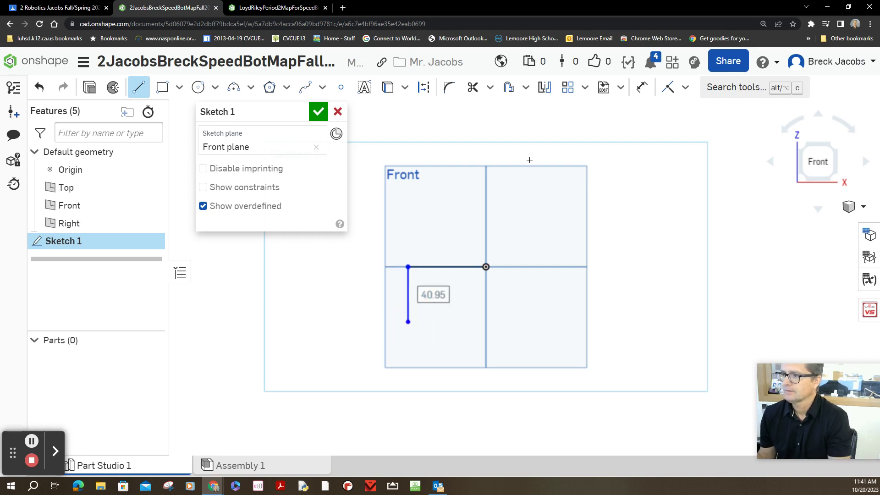
click(642, 90)
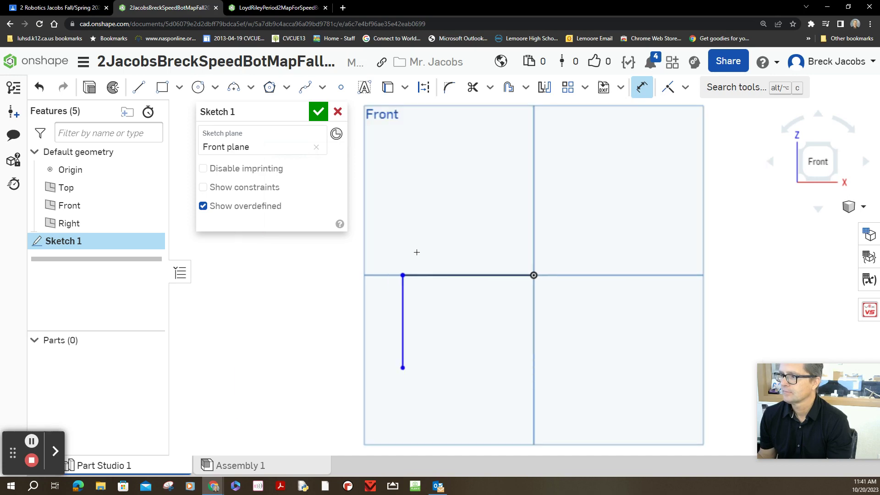
scroll(416, 253, up, 5)
Step: Dimension the horizontal leg to 24 feet, shown as 7315.2
click(471, 290)
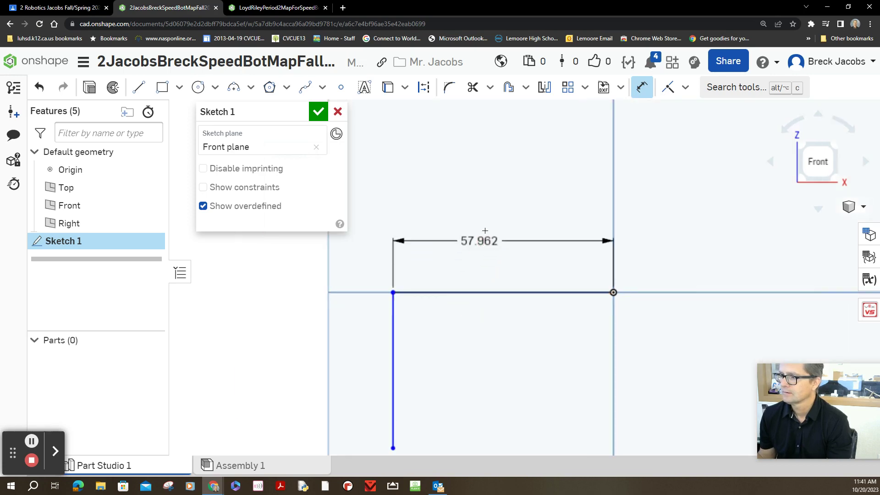
click(493, 220)
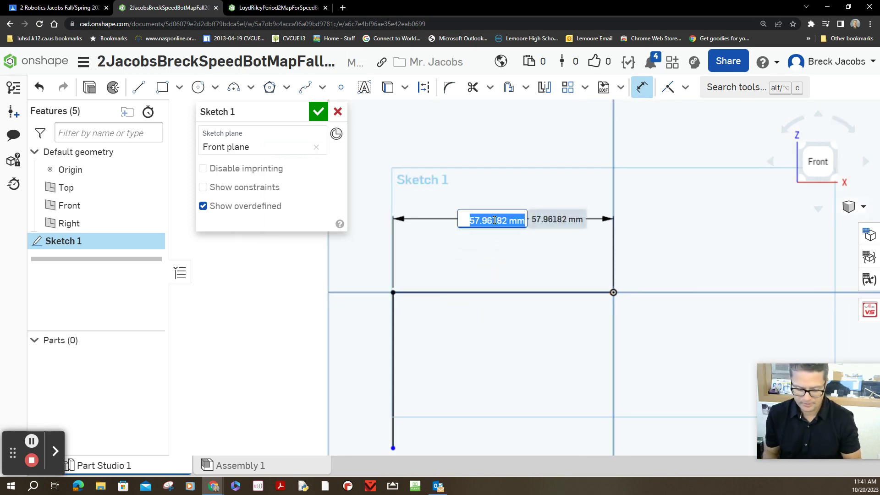
text(24)
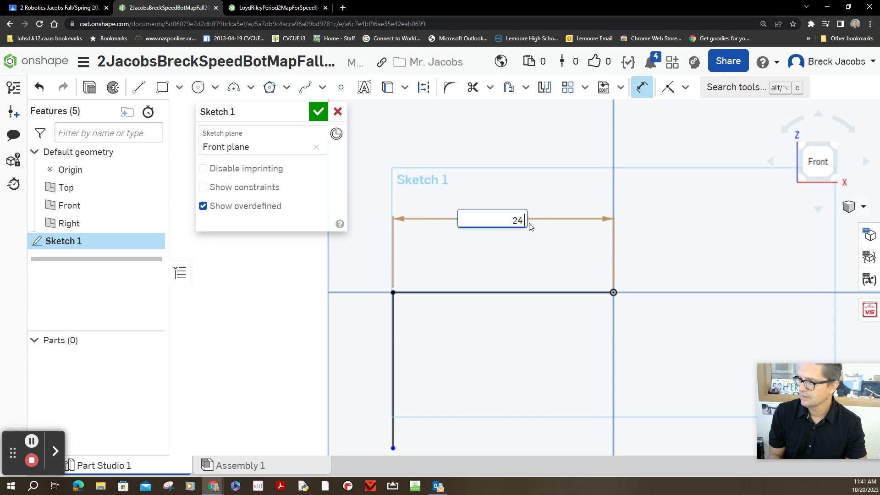
text(f)
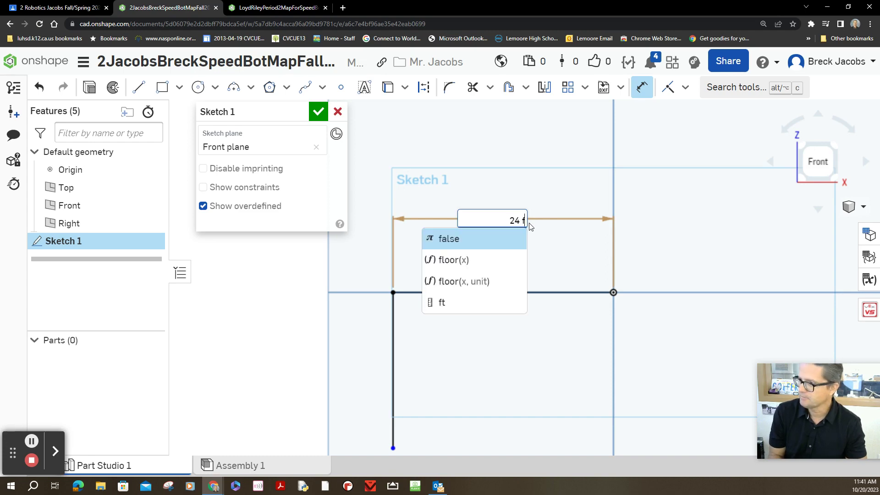
text(eet)
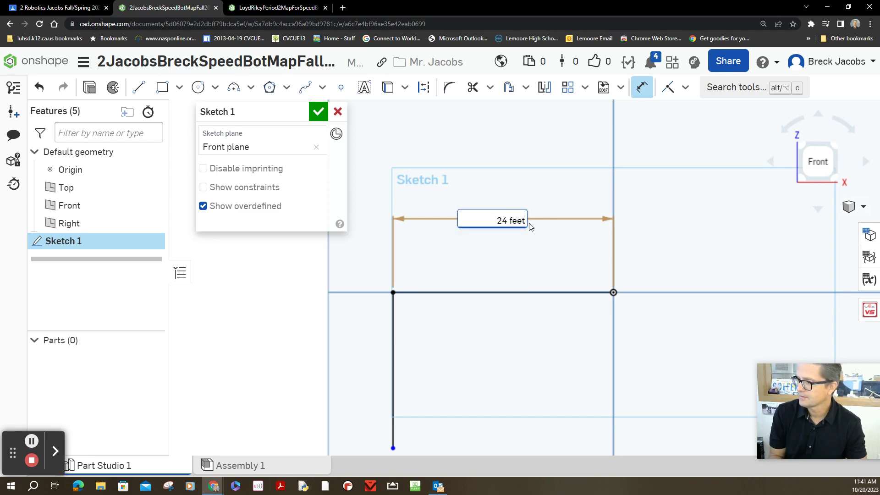
key(Return)
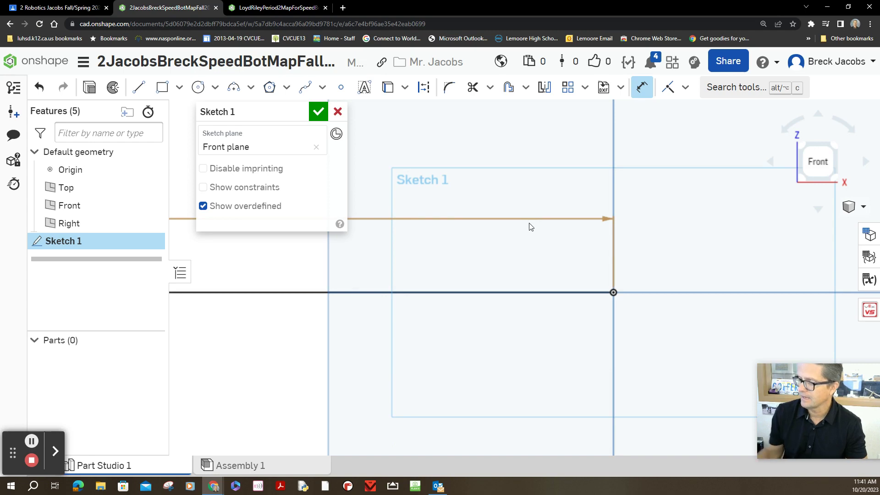
Step: Zoom out to show the lengthened line and move the 7315.2 dimension above it
scroll(425, 327, down, 10)
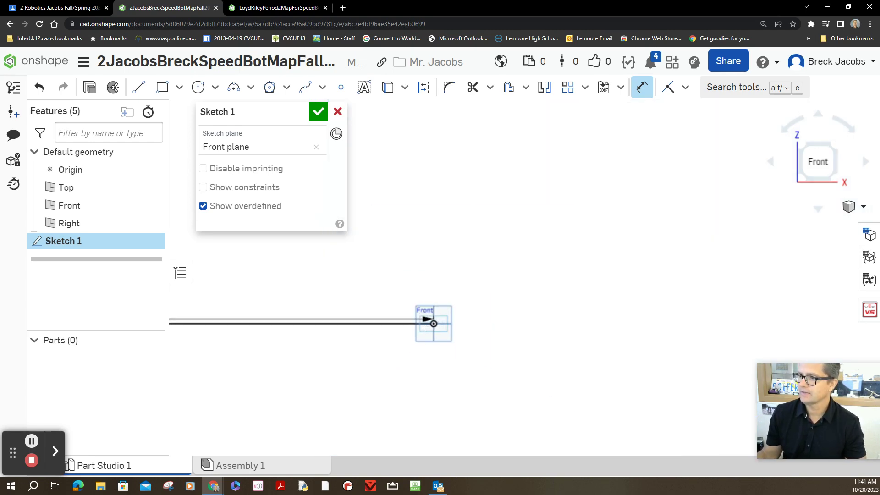
scroll(329, 334, down, 3)
middle_drag(295, 298, 695, 306)
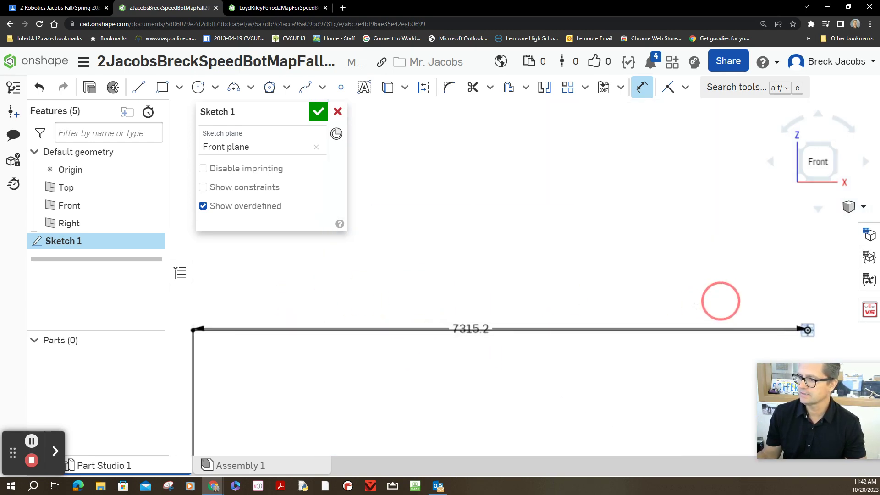
scroll(444, 294, down, 3)
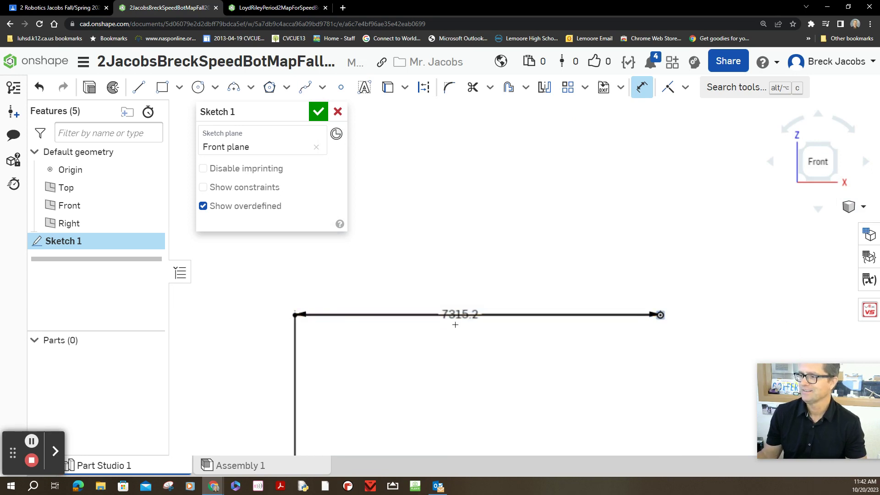
drag(458, 315, 457, 270)
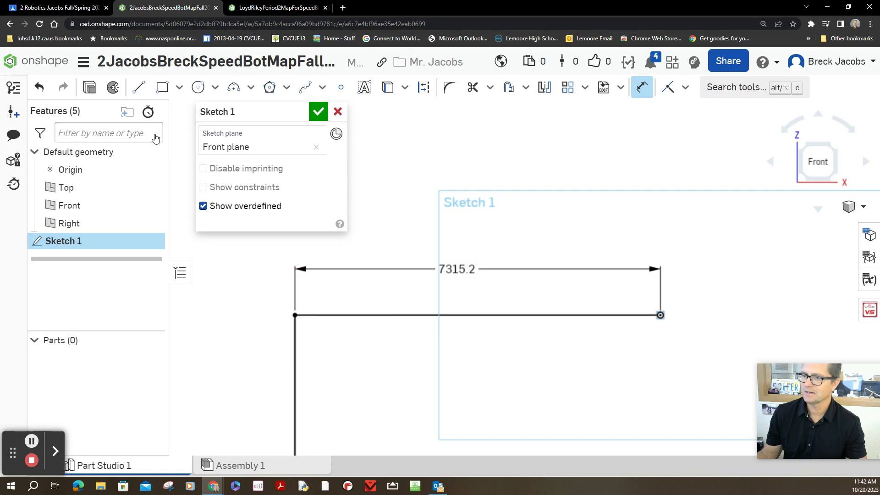
Step: Set the workspace default length unit to Foot so the dimension reads 24
click(82, 62)
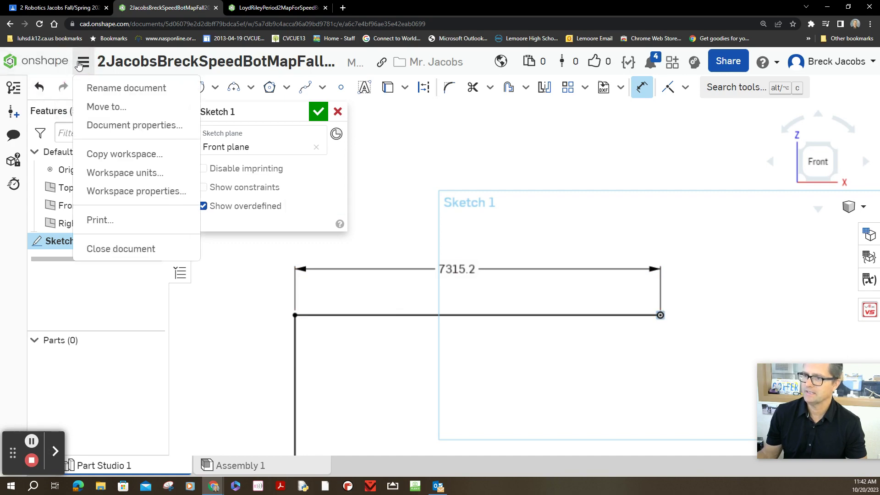
click(125, 124)
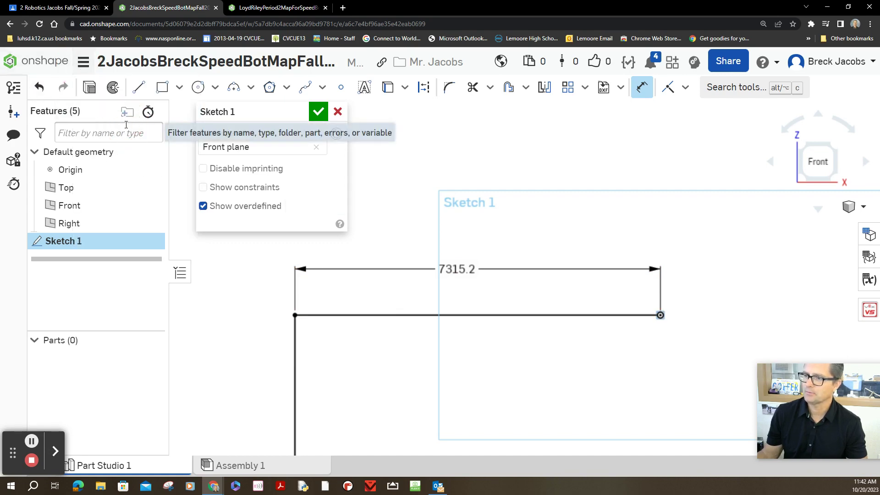
click(635, 252)
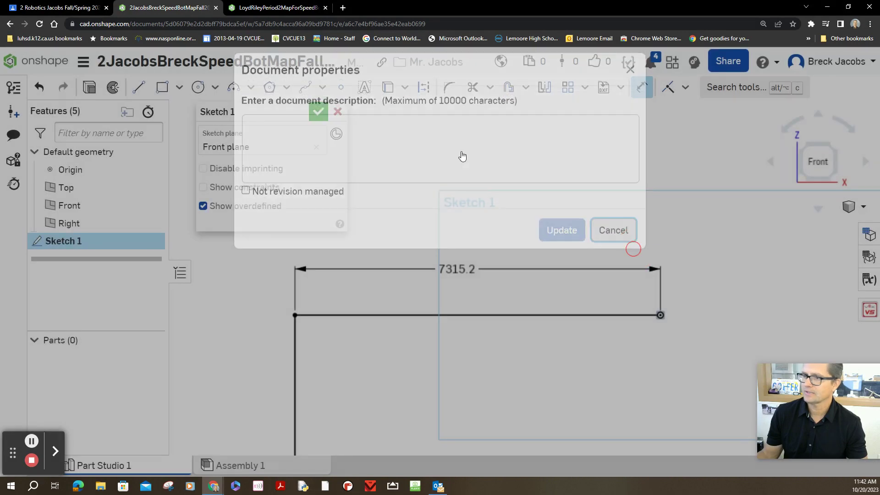
click(82, 61)
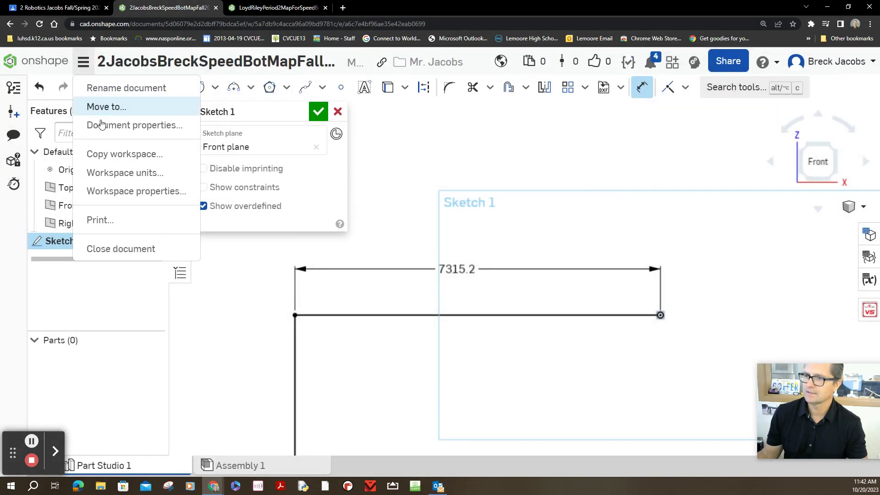
click(121, 180)
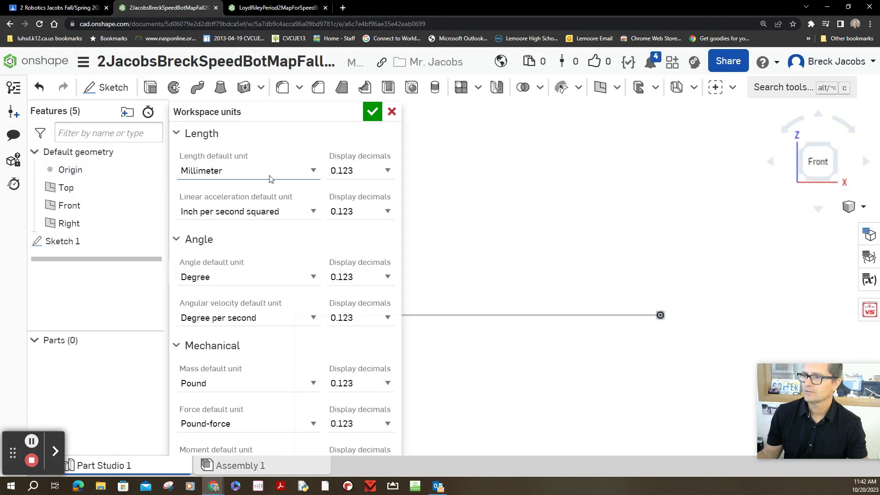
click(272, 176)
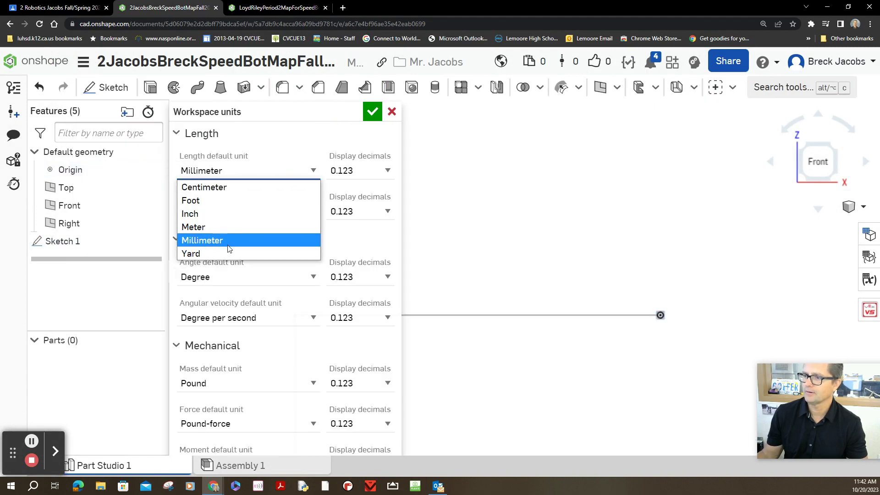
click(235, 201)
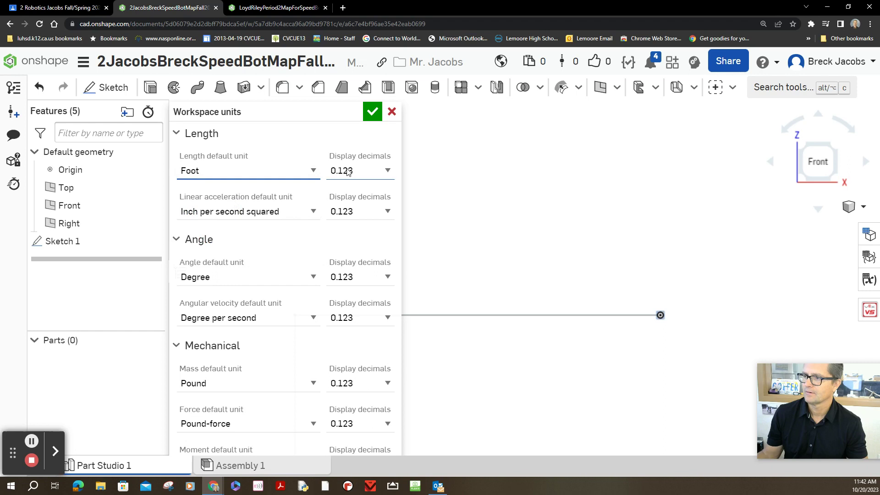
click(373, 113)
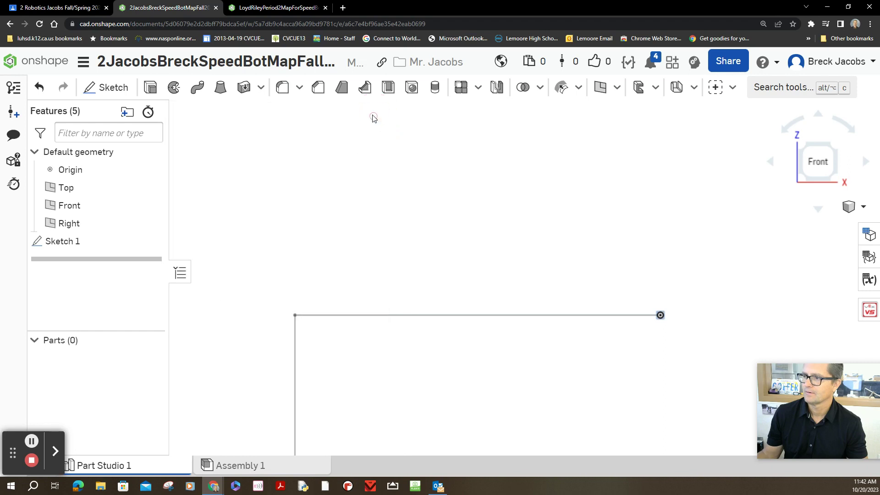
scroll(440, 334, up, 3)
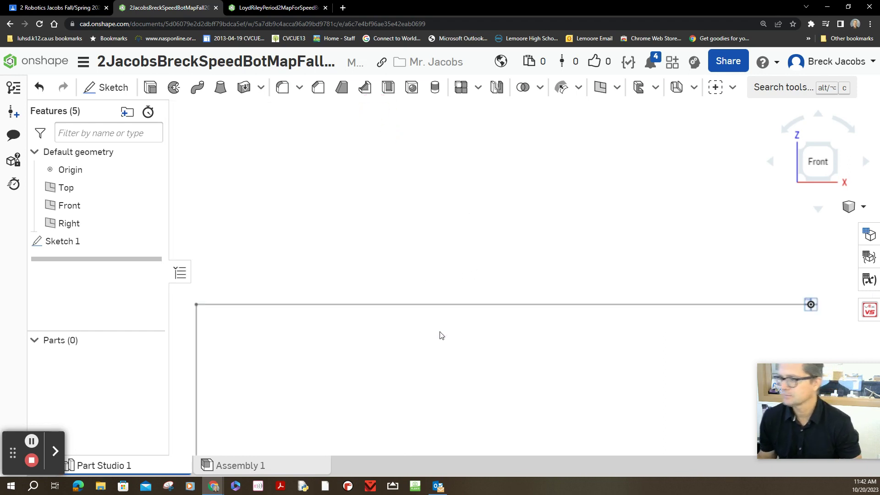
scroll(433, 334, down, 5)
Step: Reopen Sketch 1, move the 24 dimension higher, and shift the view upward
double_click(88, 242)
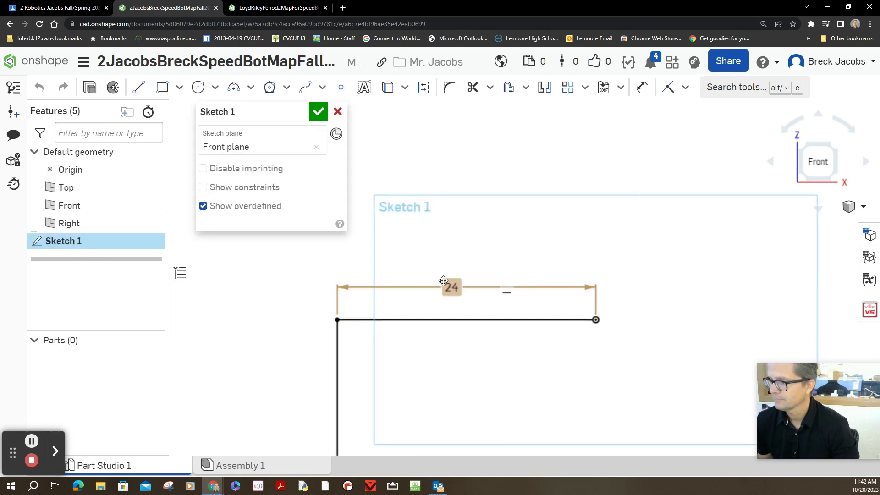
drag(450, 286, 465, 268)
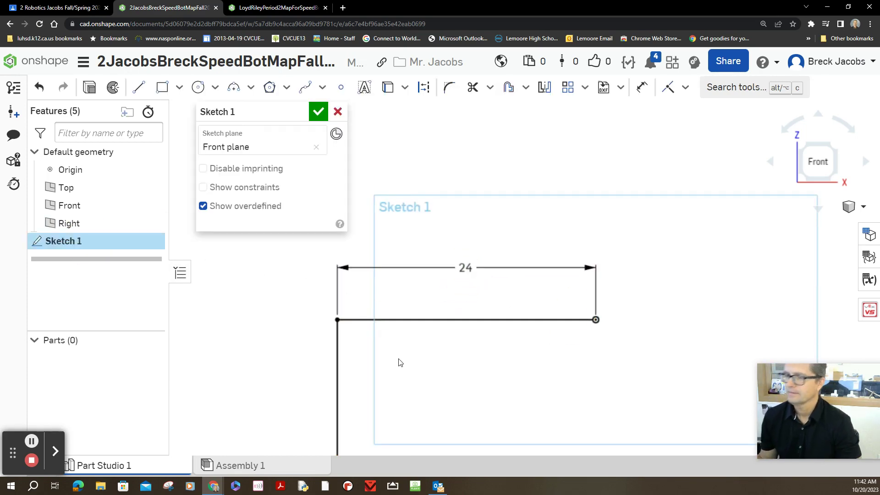
scroll(400, 363, down, 2)
middle_drag(530, 382, 552, 255)
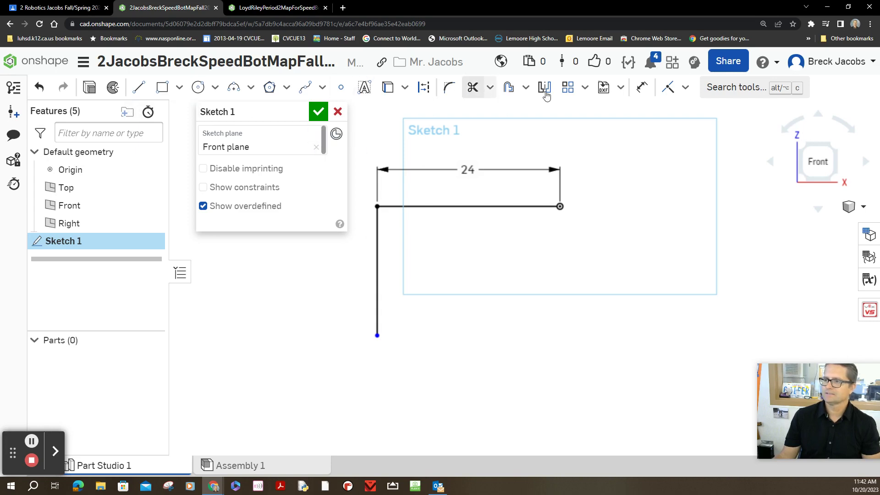
Step: Dimension the vertical leg to 8 and close Sketch 1
click(643, 89)
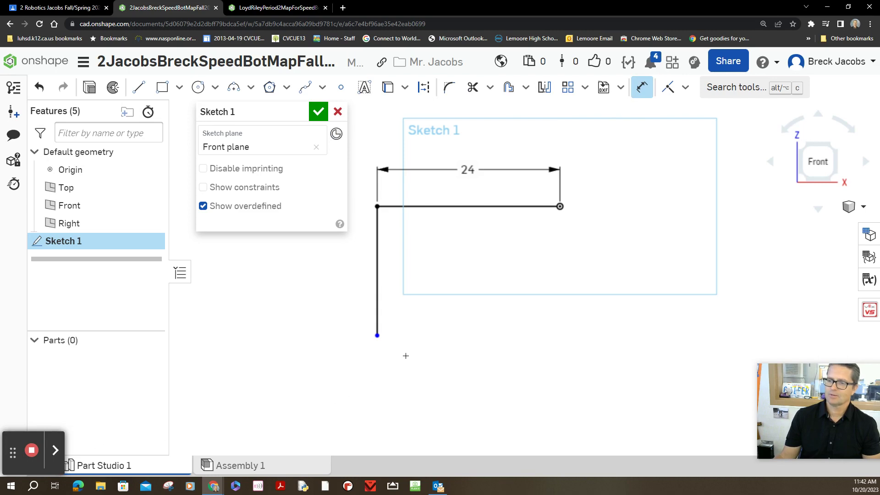
click(377, 260)
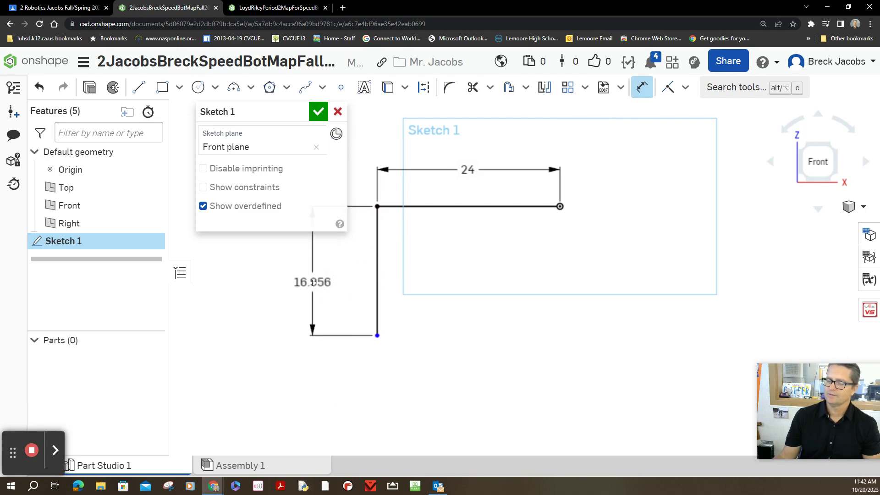
click(314, 274)
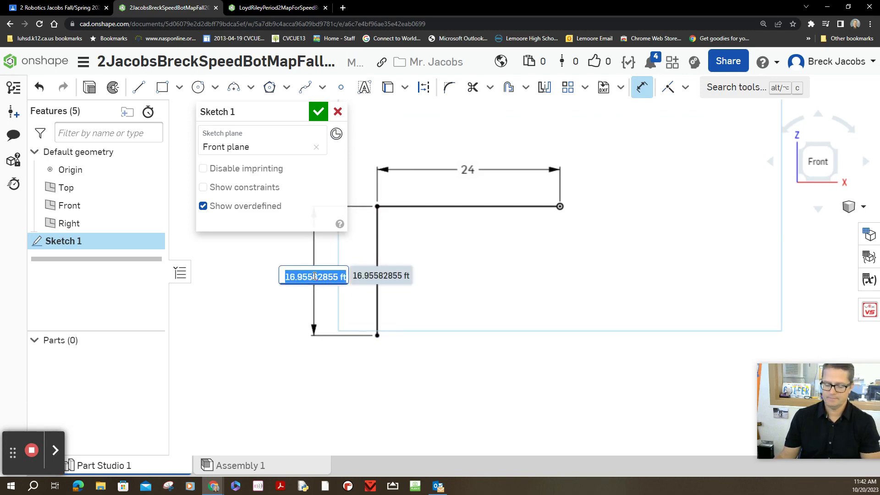
text(8)
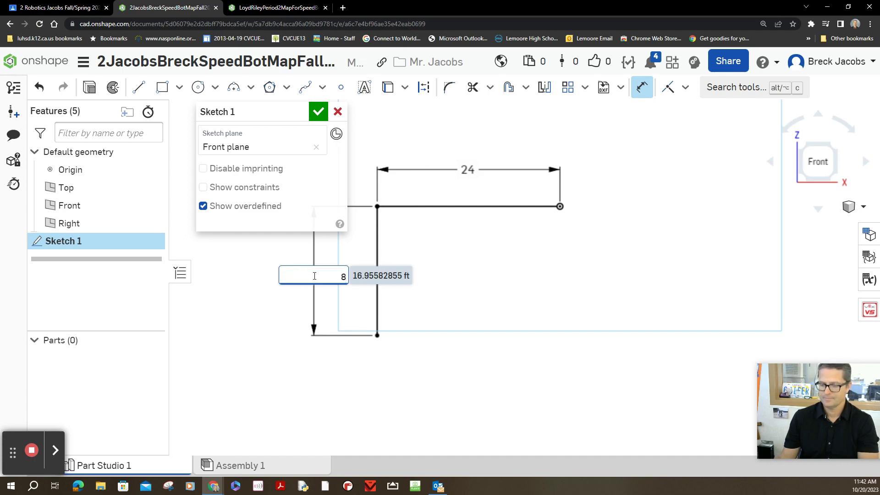
key(Return)
mouse_move(455, 260)
middle_down()
mouse_move(518, 344)
mouse_move(482, 359)
middle_up()
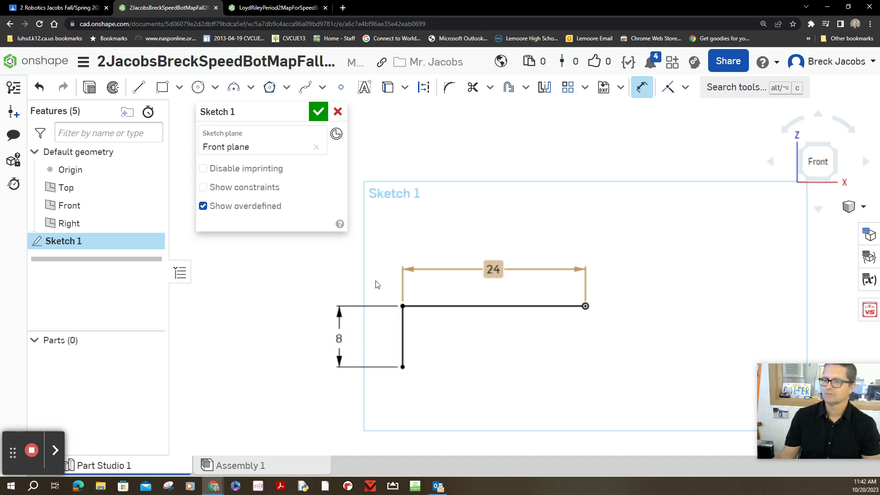
click(321, 112)
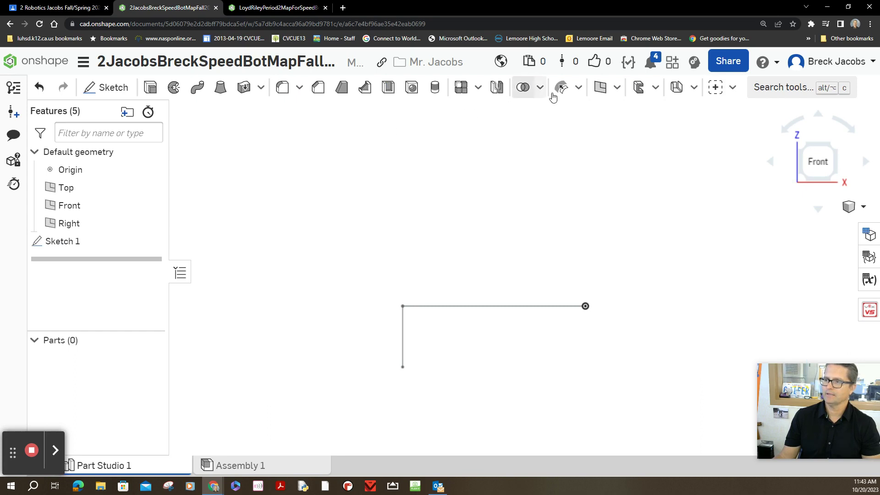
click(599, 87)
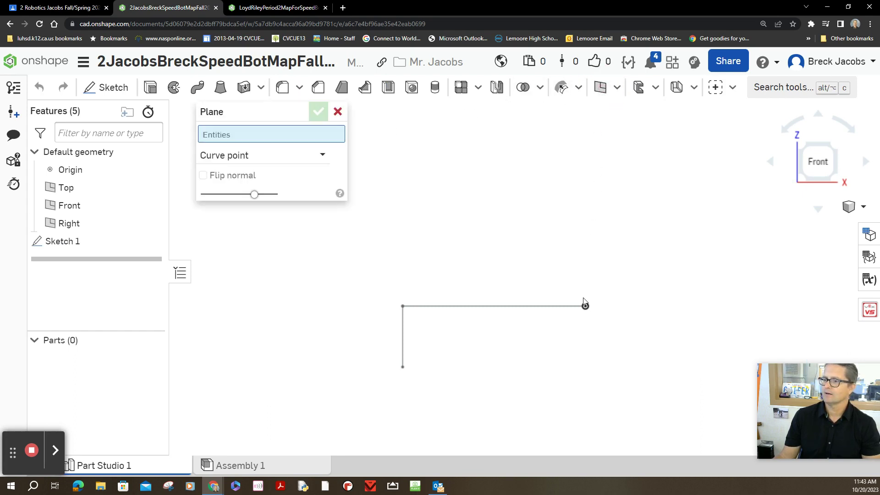
click(260, 157)
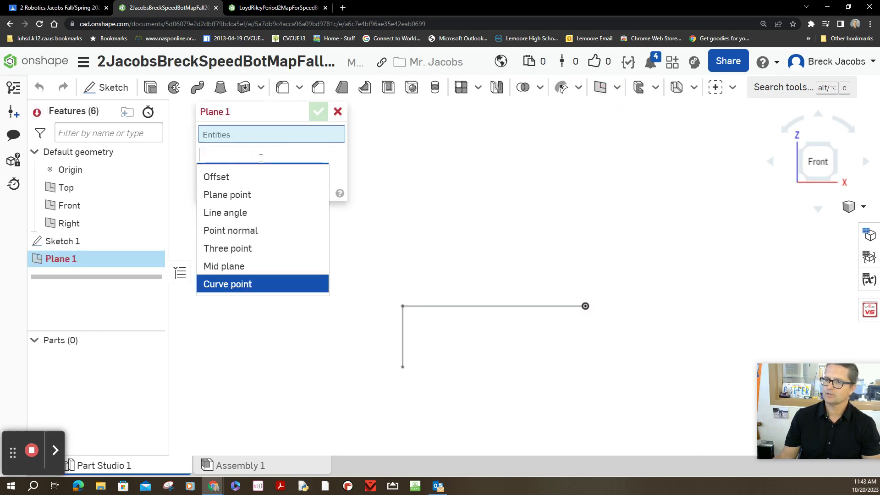
click(233, 285)
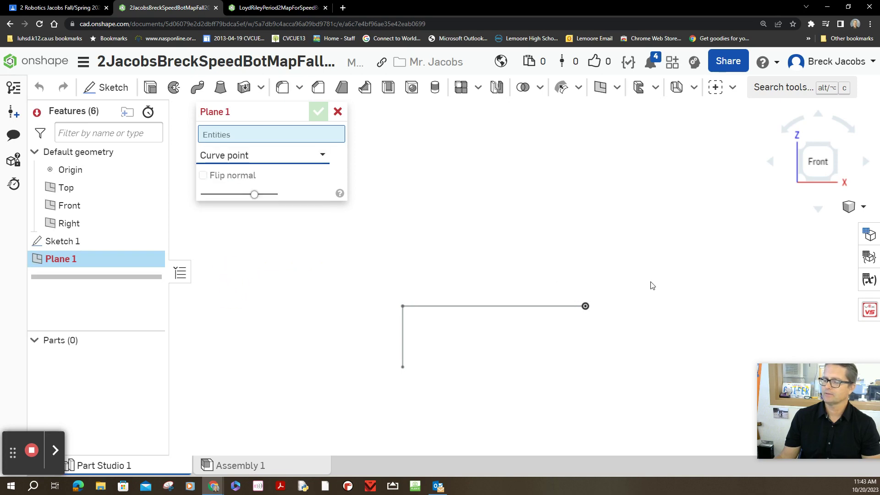
click(547, 307)
mouse_move(637, 321)
right_down()
mouse_move(599, 330)
mouse_move(590, 313)
right_up()
click(517, 277)
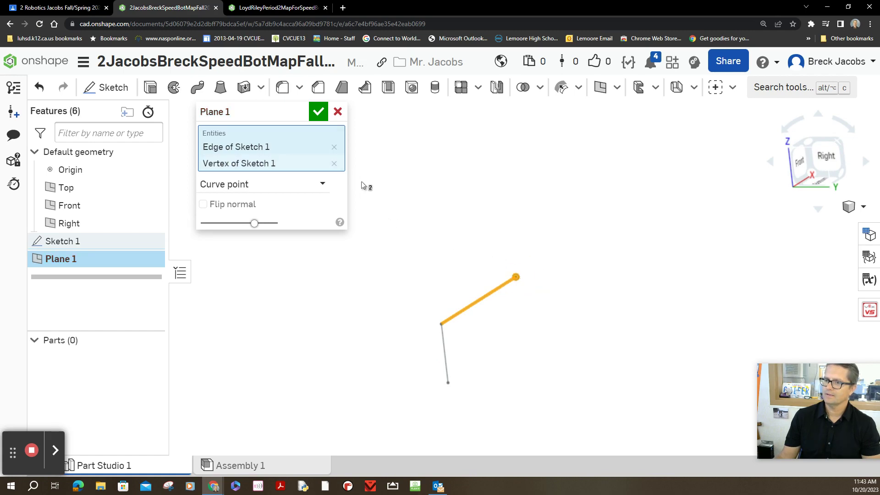
right_drag(473, 243, 501, 248)
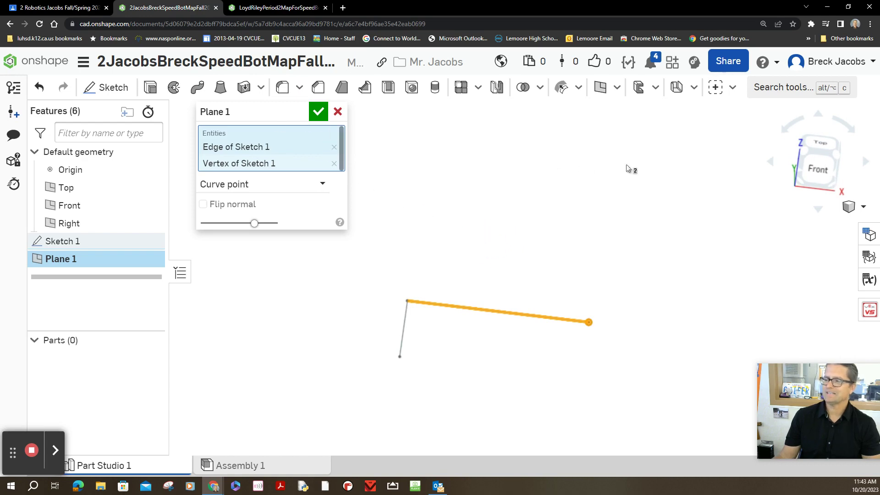
mouse_move(701, 223)
right_down()
mouse_move(673, 222)
mouse_move(677, 195)
right_up()
click(339, 112)
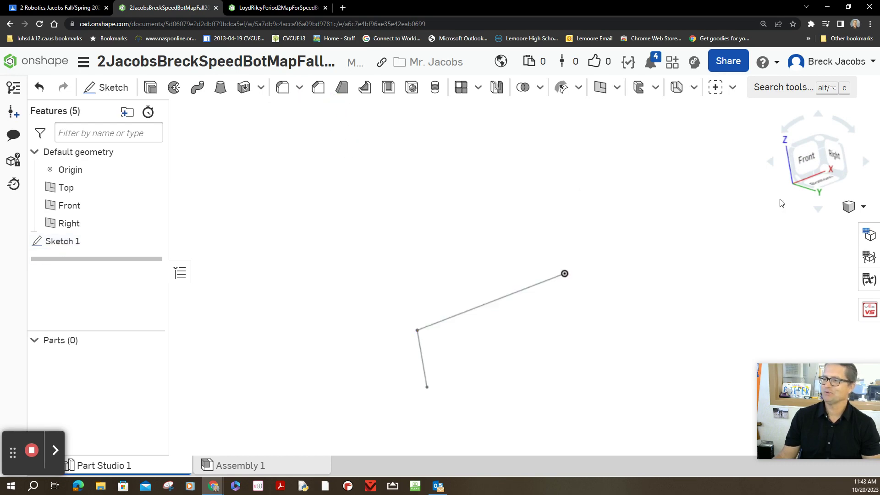
Step: Start Sketch 2 on the Right plane and view it straight on
click(106, 92)
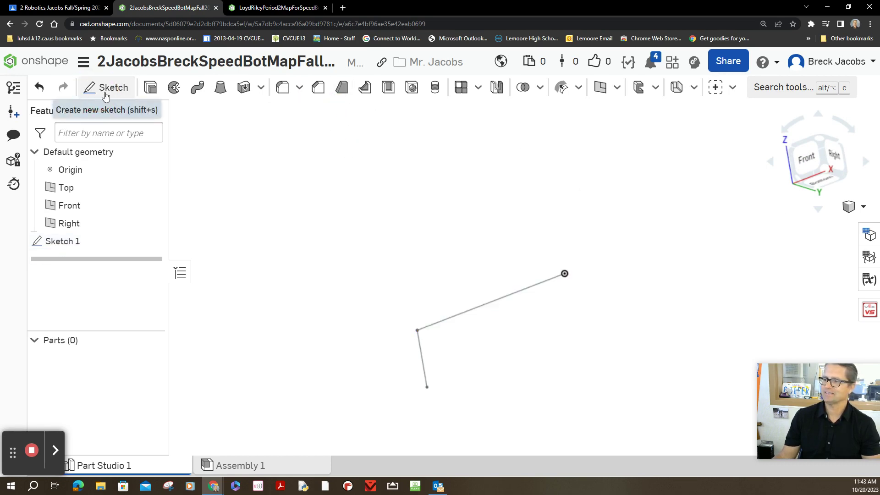
click(75, 225)
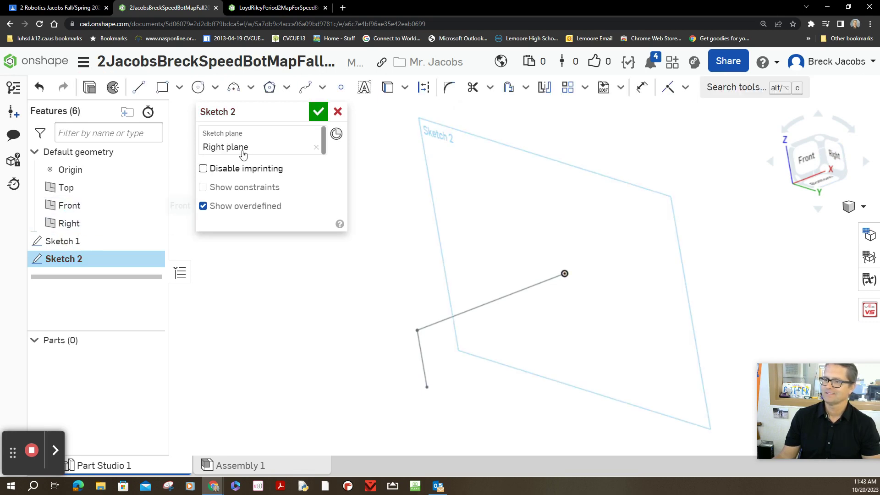
right_drag(752, 280, 708, 291)
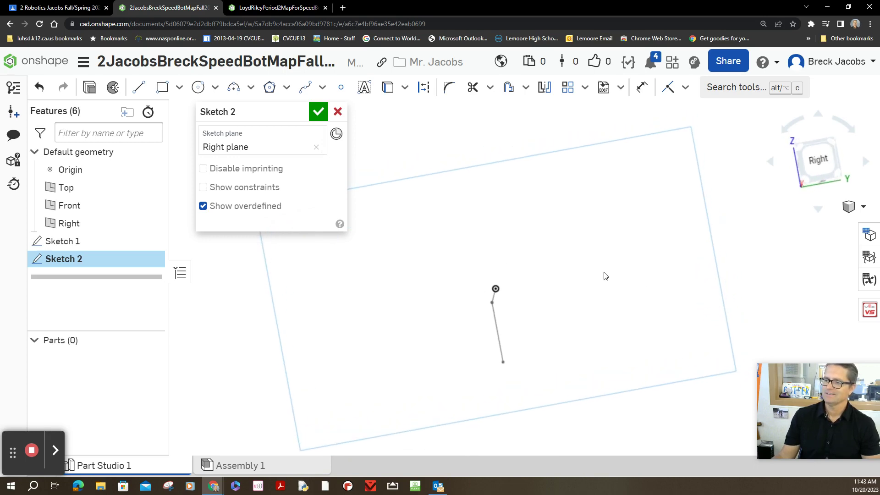
click(814, 171)
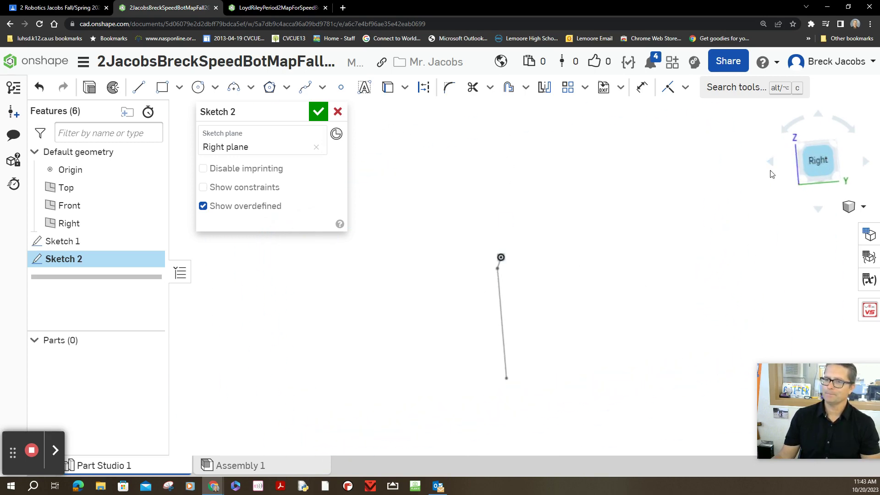
Step: Draw a 2 by 2 centre-point square centred on the origin
click(179, 87)
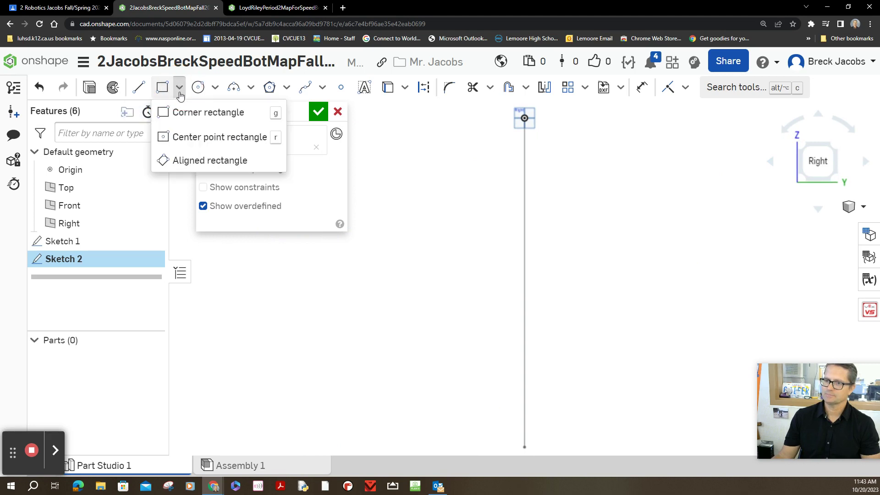
click(179, 138)
mouse_move(571, 142)
middle_down()
mouse_move(568, 311)
mouse_move(557, 321)
middle_up()
scroll(522, 308, up, 5)
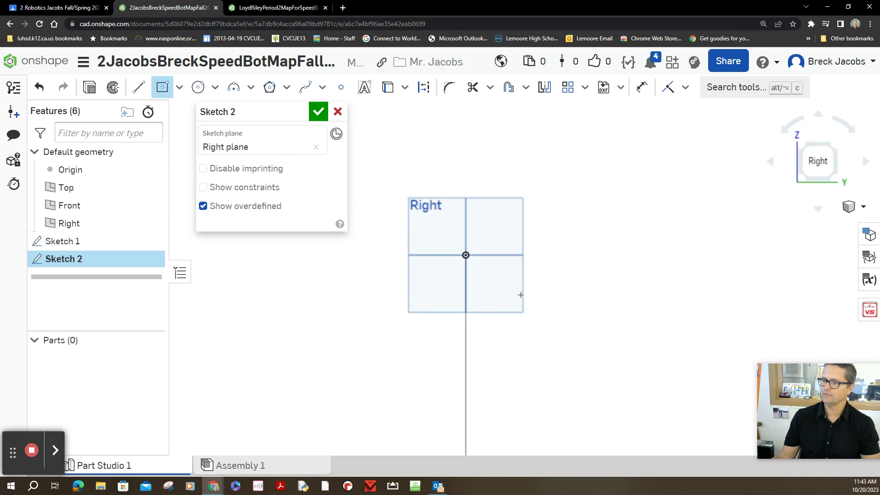
click(463, 256)
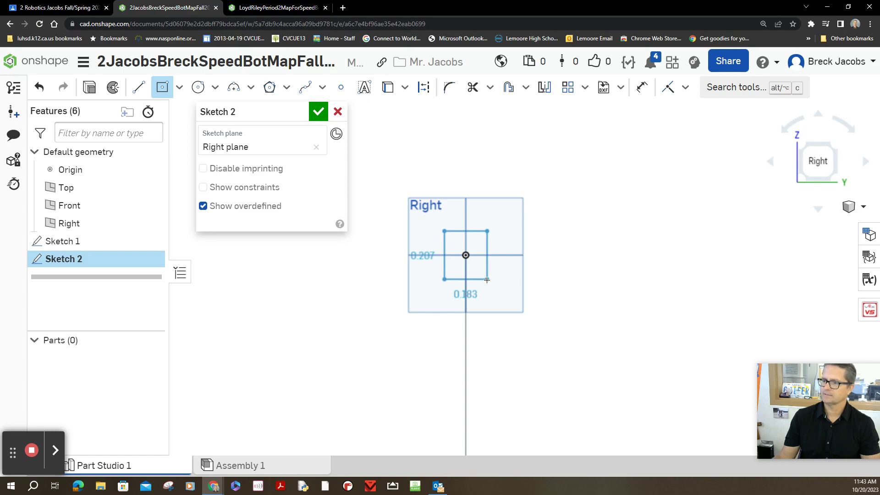
click(487, 279)
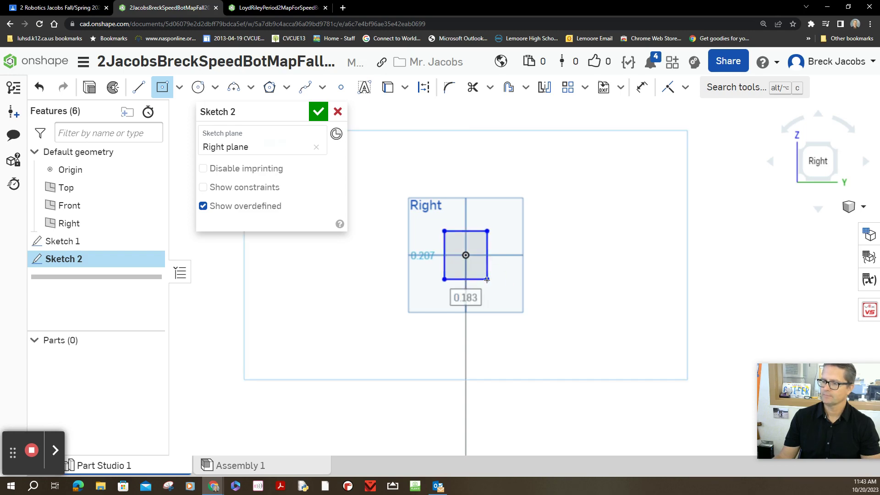
text(2)
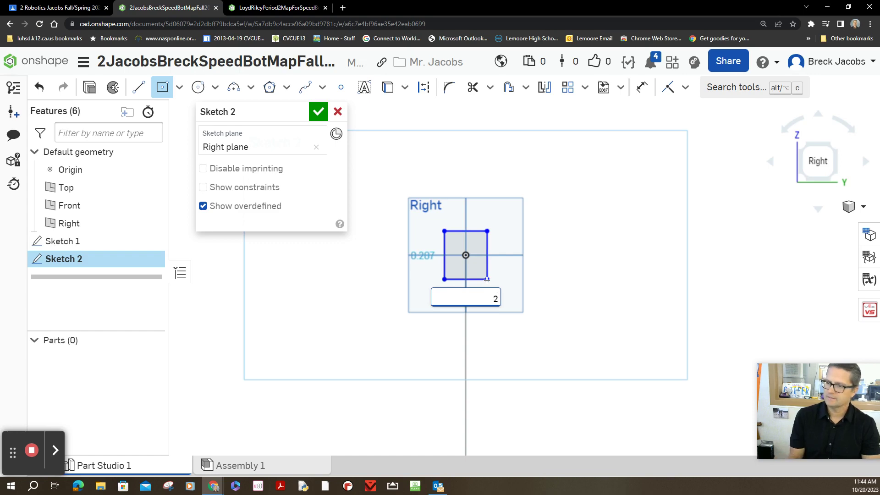
key(Return)
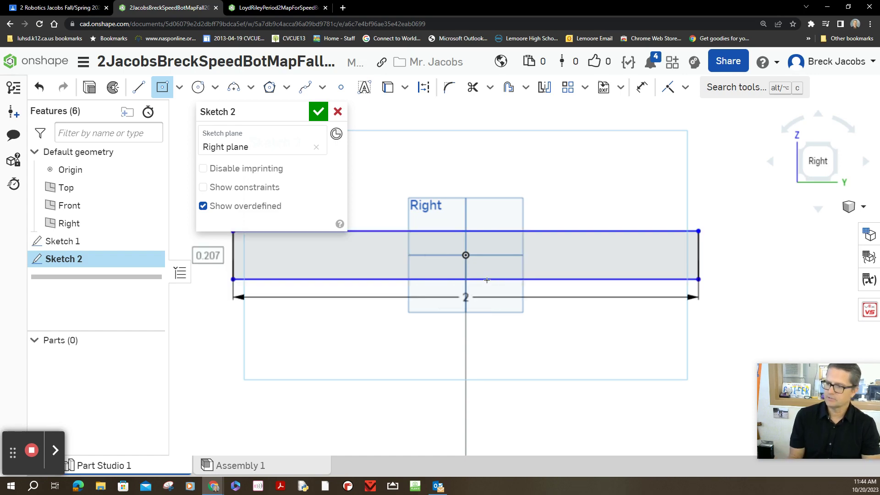
text(2)
key(Return)
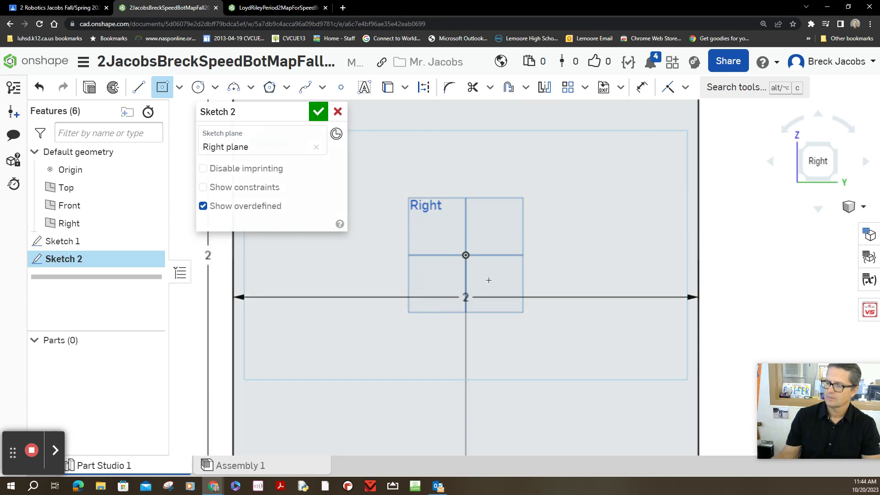
scroll(584, 266, down, 2)
scroll(584, 266, down, 4)
right_drag(602, 266, 700, 268)
Step: Finish Sketch 2 and sweep its square along both Sketch 1 lines to create Part 1
key(n)
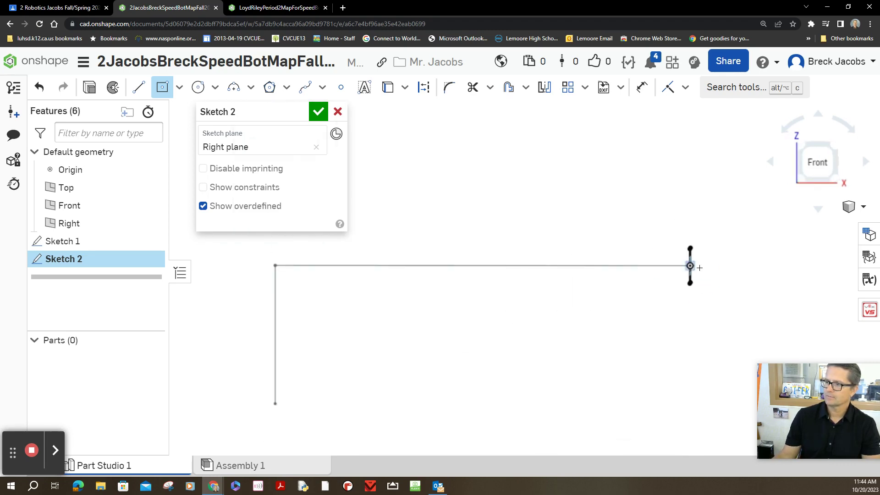
click(318, 112)
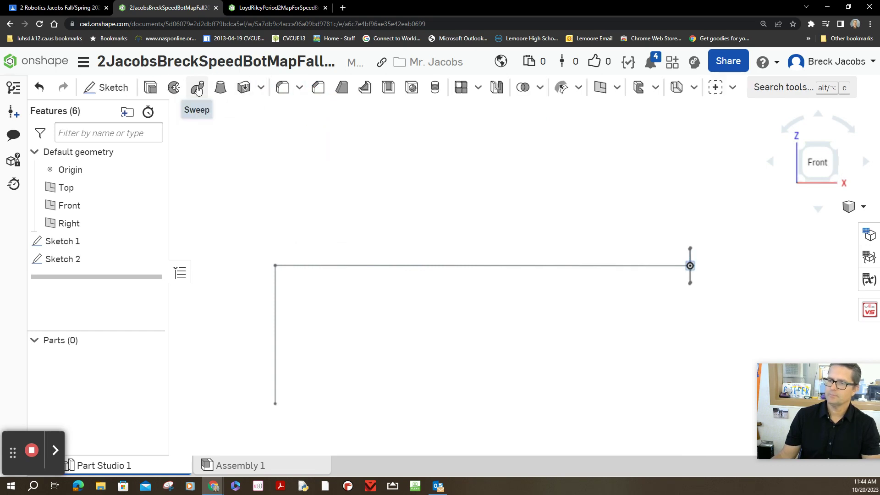
click(198, 87)
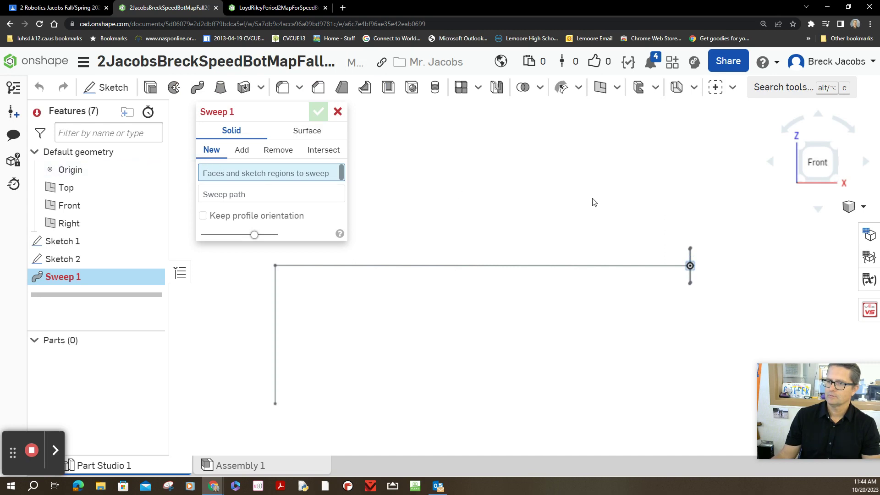
middle_drag(593, 199, 524, 218)
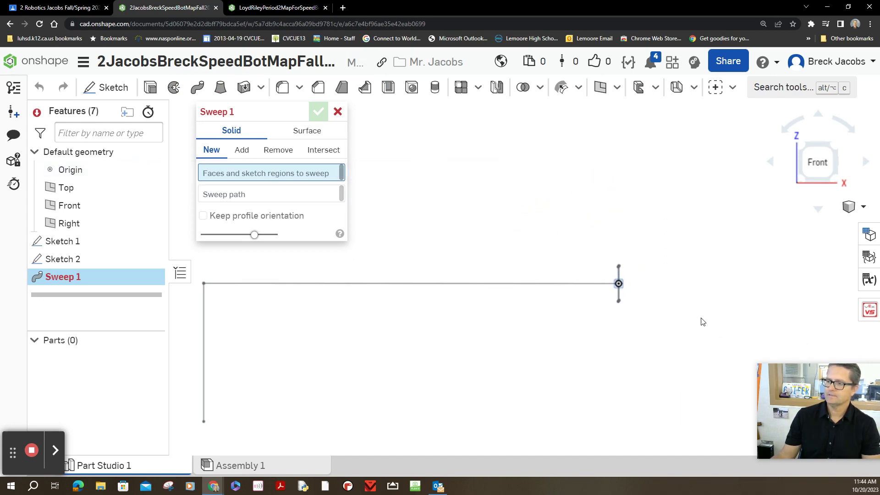
right_drag(701, 318, 655, 318)
click(481, 292)
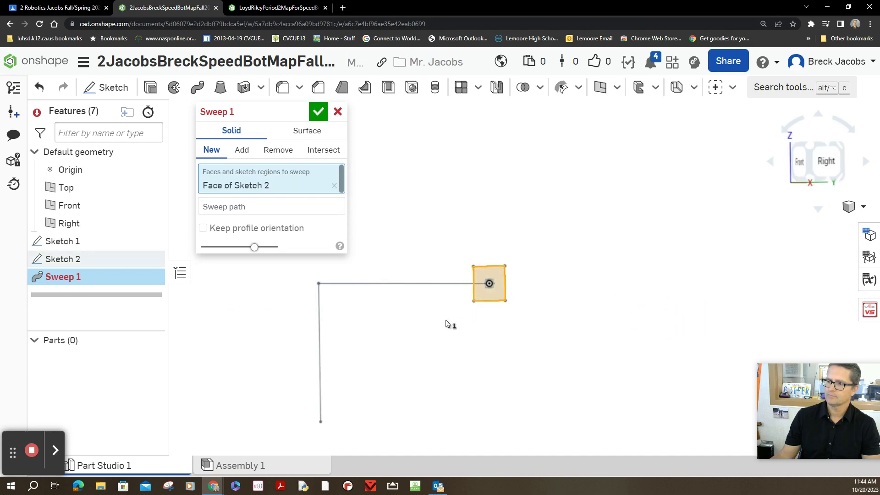
click(242, 208)
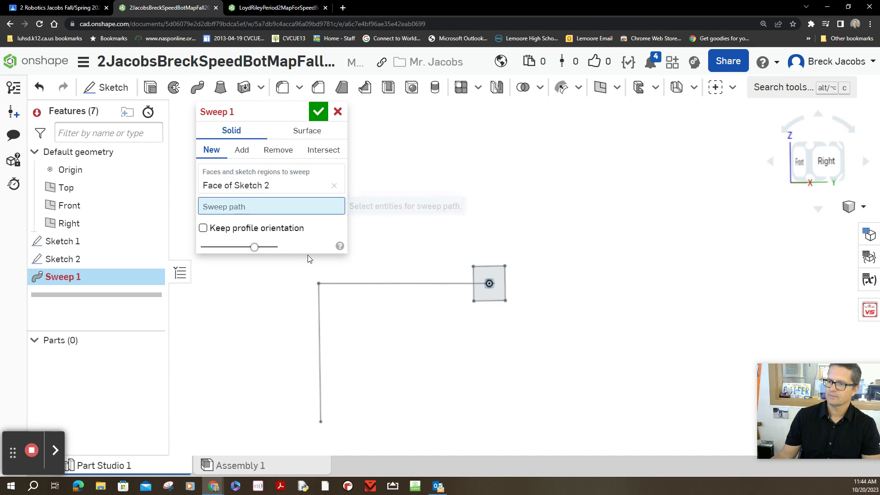
click(397, 283)
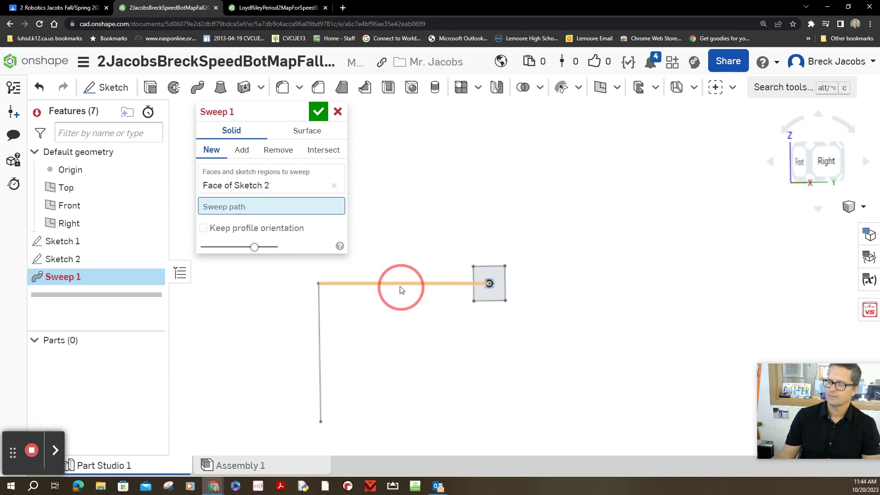
click(320, 339)
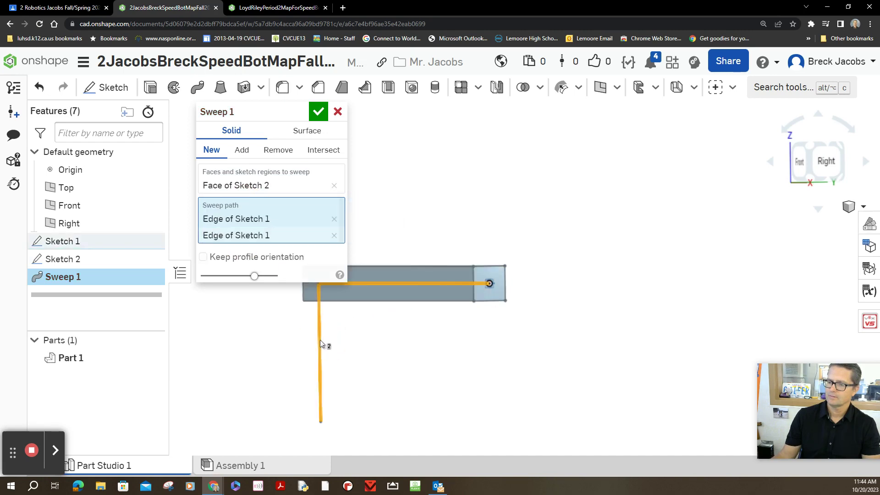
click(318, 113)
right_drag(506, 204, 550, 205)
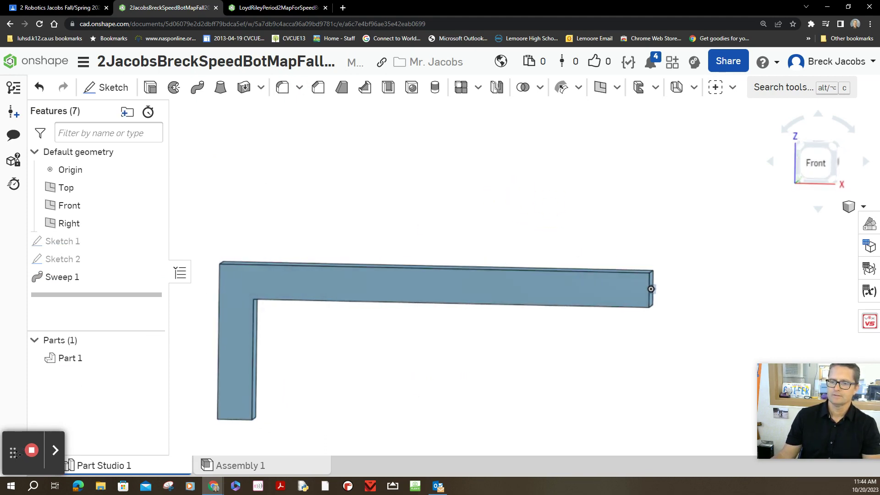
Step: Create Drawing 1 from the 'Drawing Simple Title Block' template listed under Created by me
drag(15, 452, 66, 243)
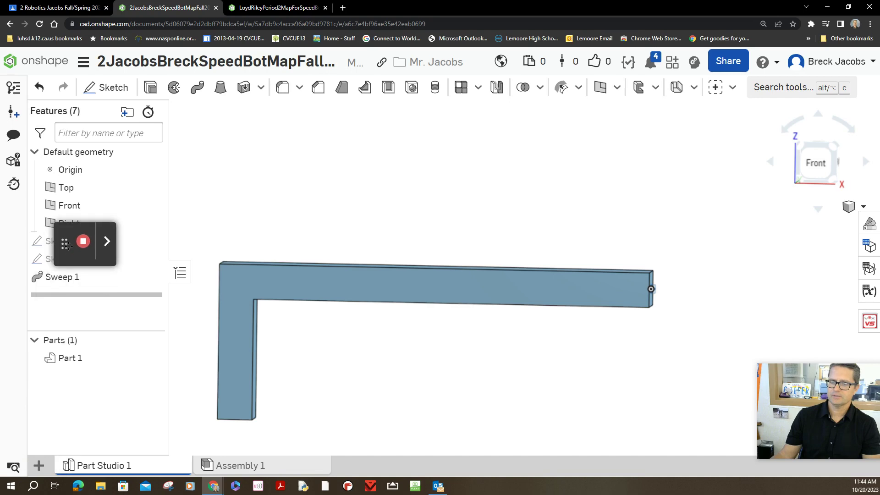
click(39, 466)
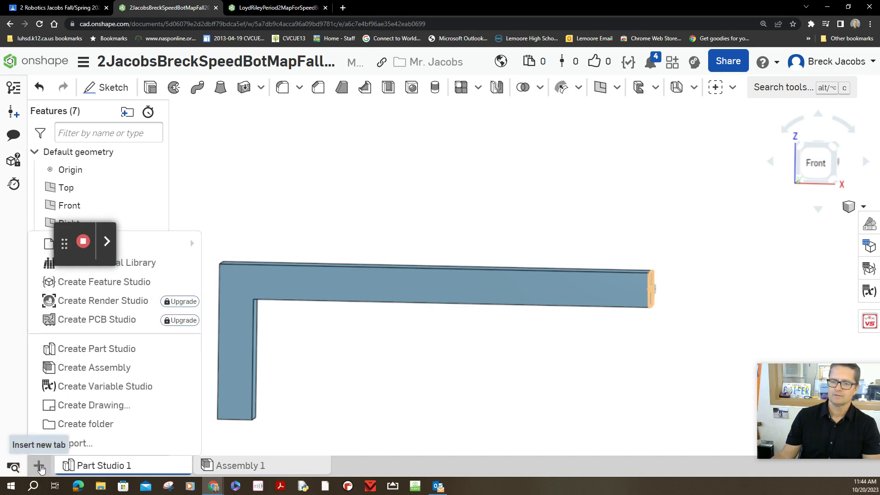
click(82, 406)
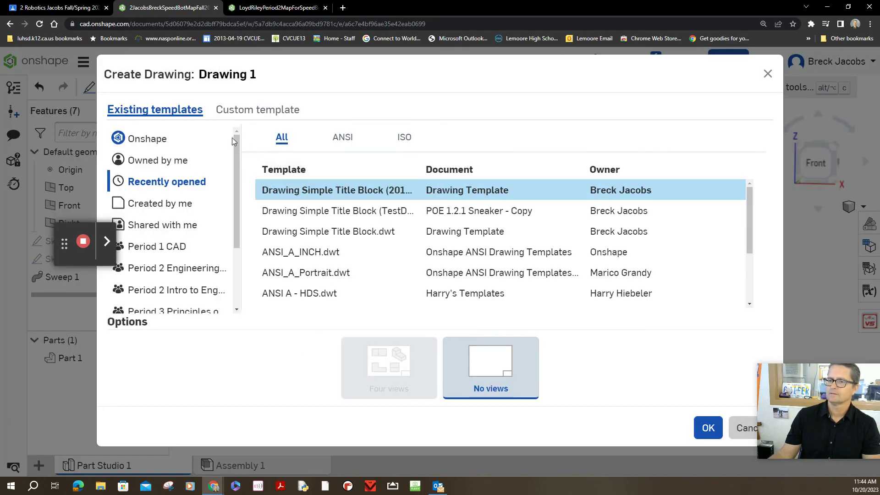
click(265, 110)
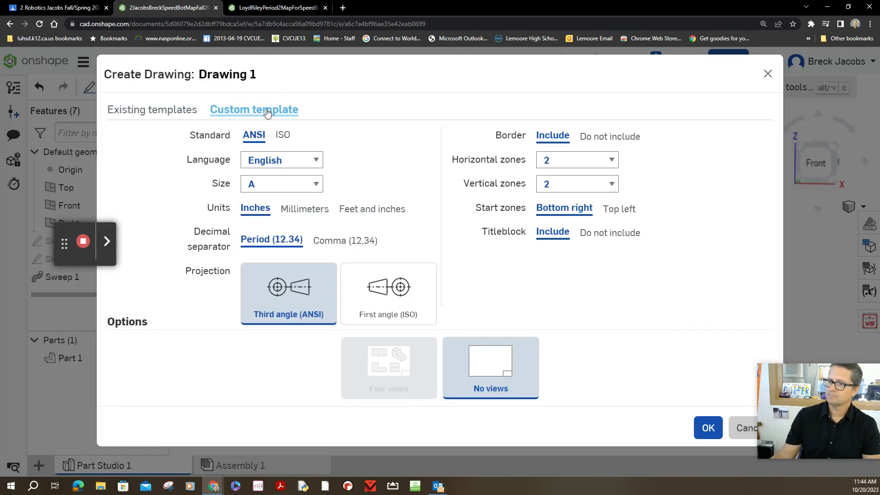
click(177, 113)
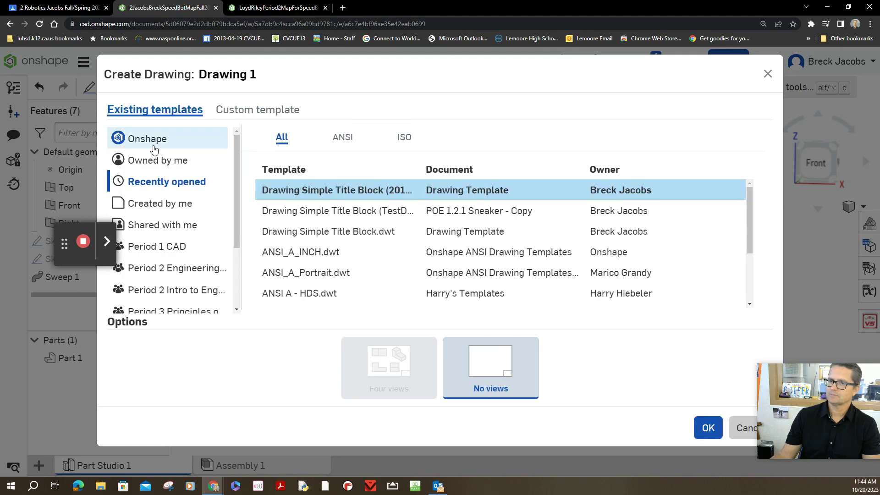
click(157, 164)
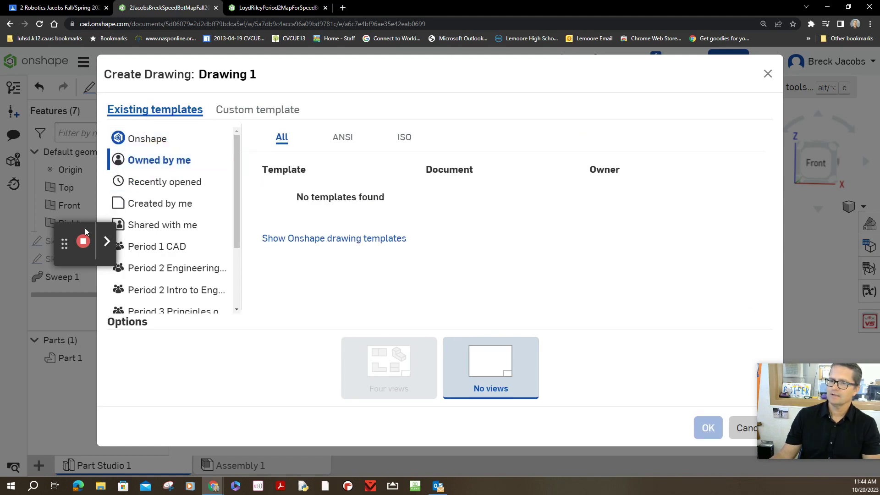
key(ctrl+a)
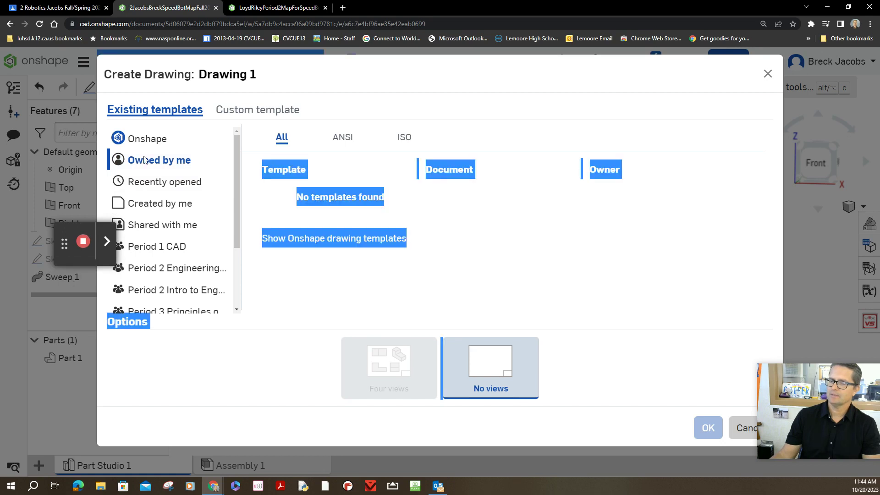
click(482, 91)
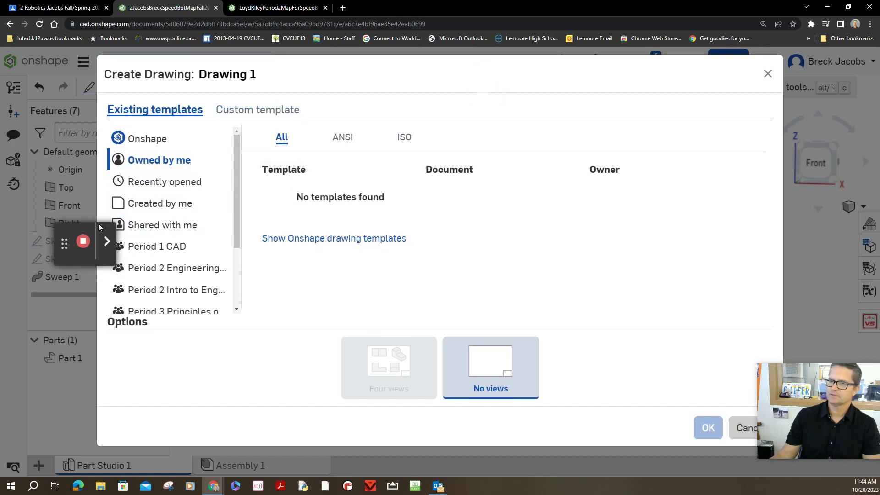
drag(64, 244, 63, 356)
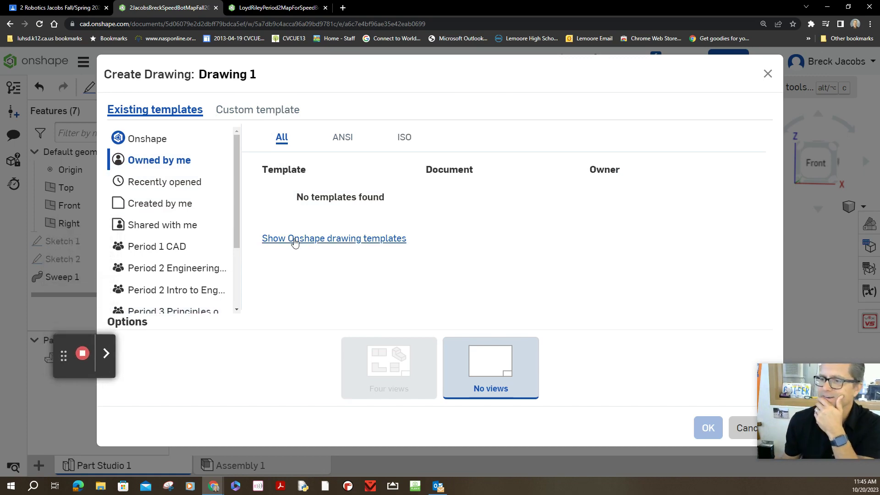
click(173, 206)
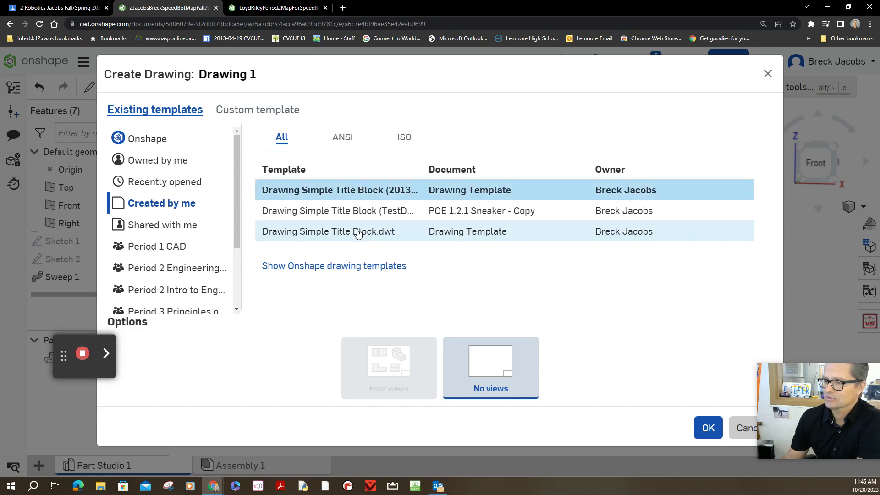
double_click(355, 192)
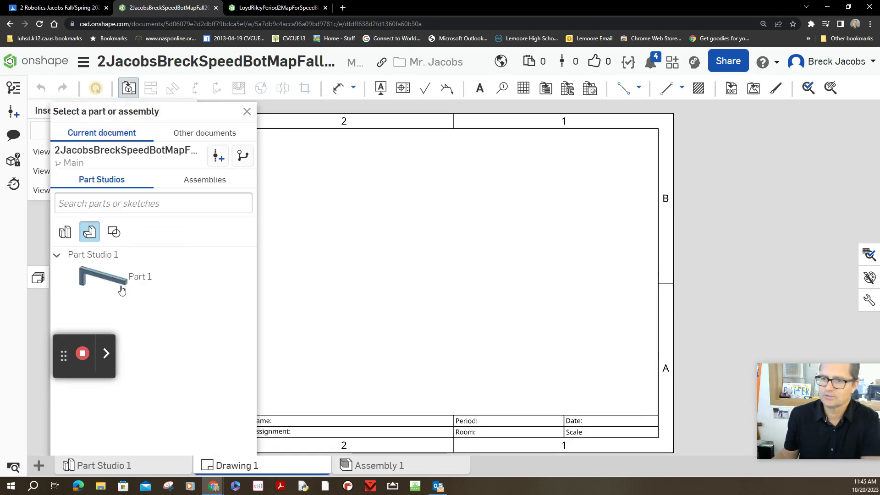
Step: Place a front view of Part 1 at the centre of the sheet
click(122, 287)
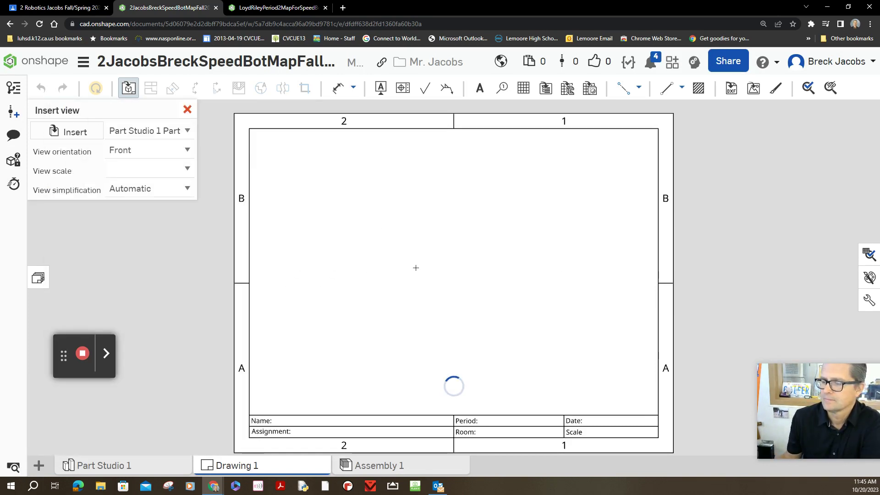
click(454, 268)
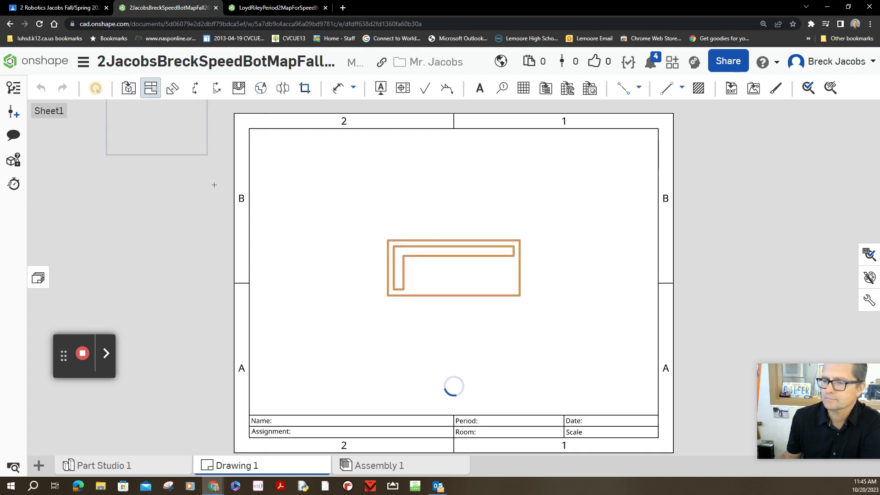
key(Escape)
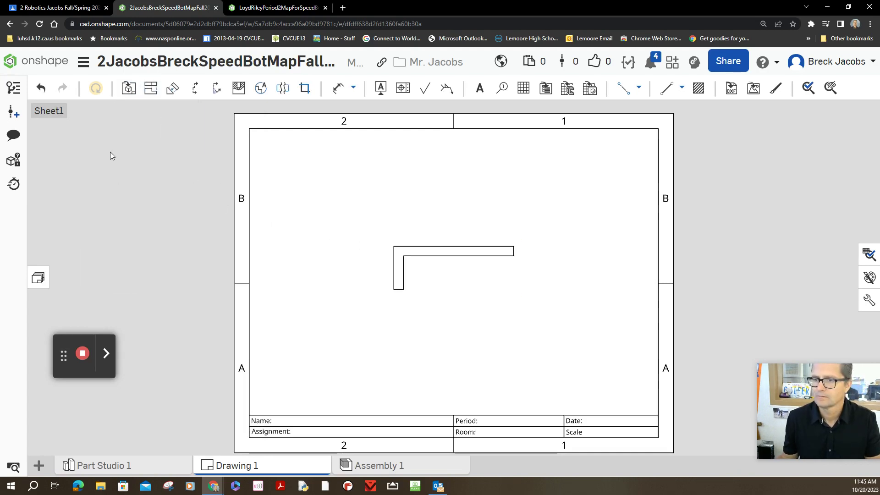
Step: Set the drawing view's scale to 1:50
click(432, 252)
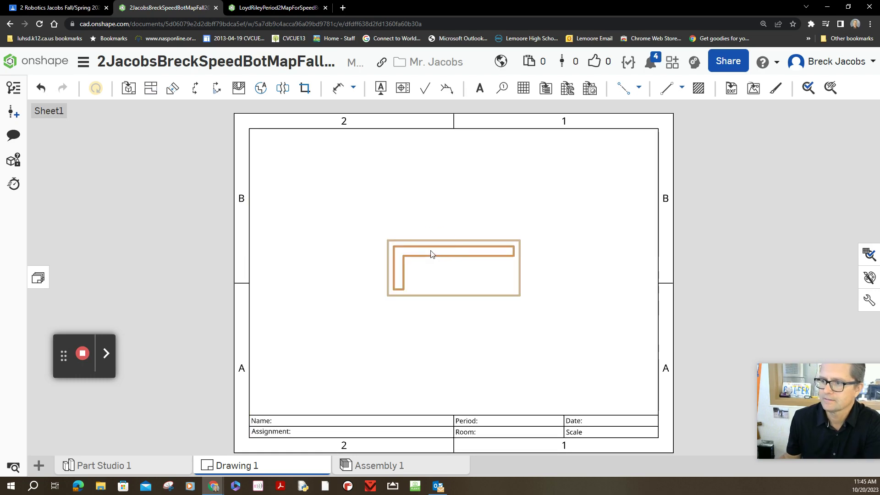
double_click(431, 253)
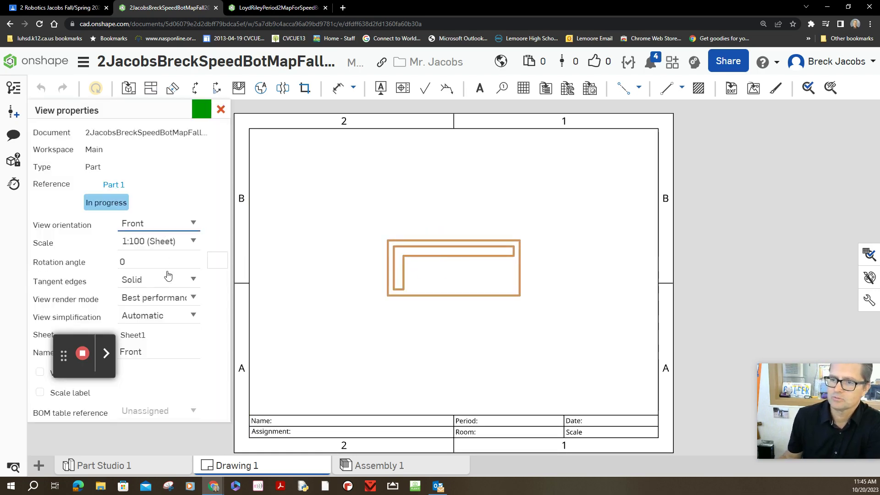
click(193, 242)
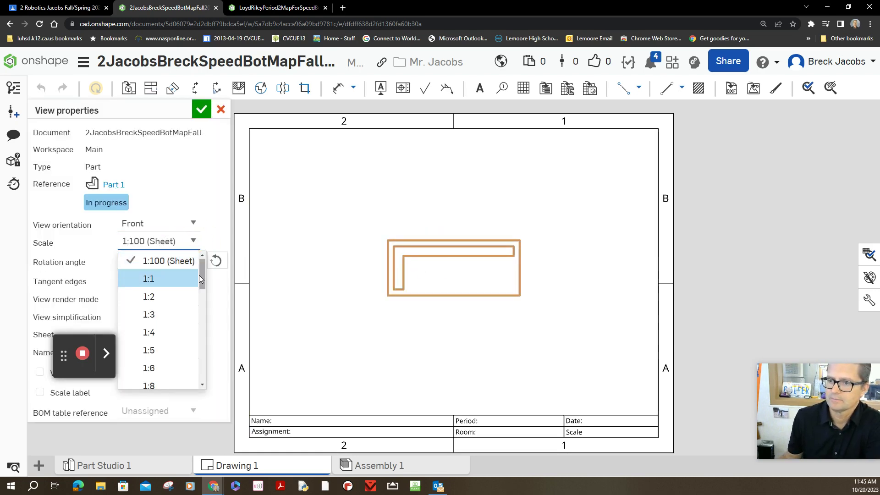
drag(199, 276, 204, 329)
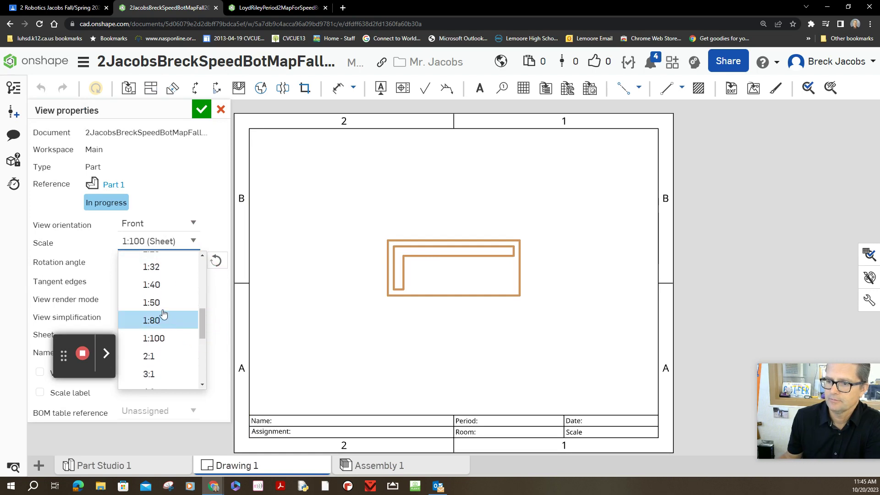
click(153, 303)
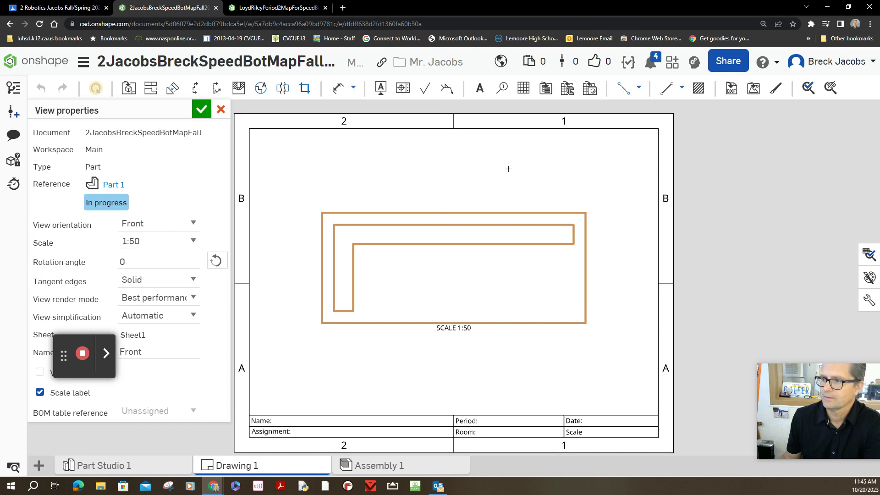
click(203, 111)
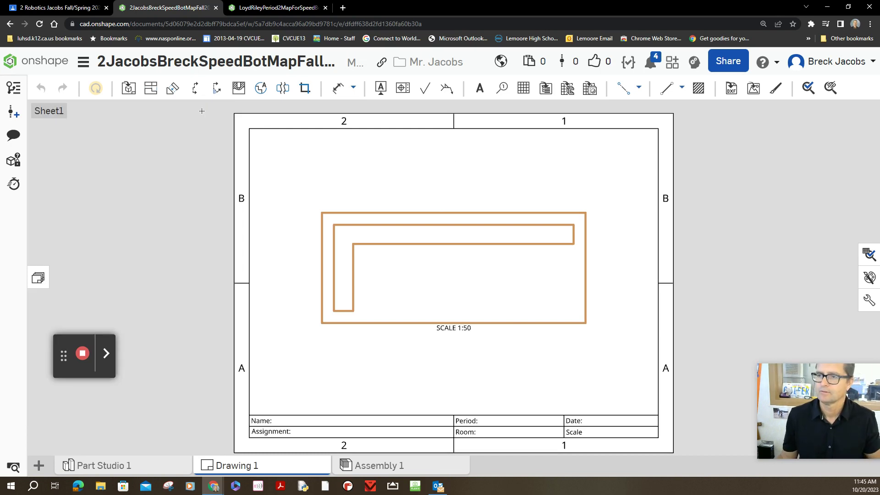
click(337, 89)
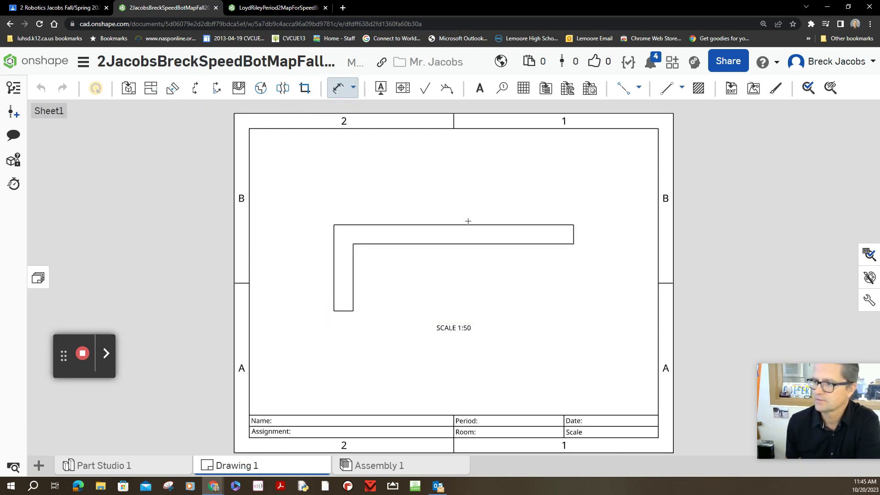
click(467, 220)
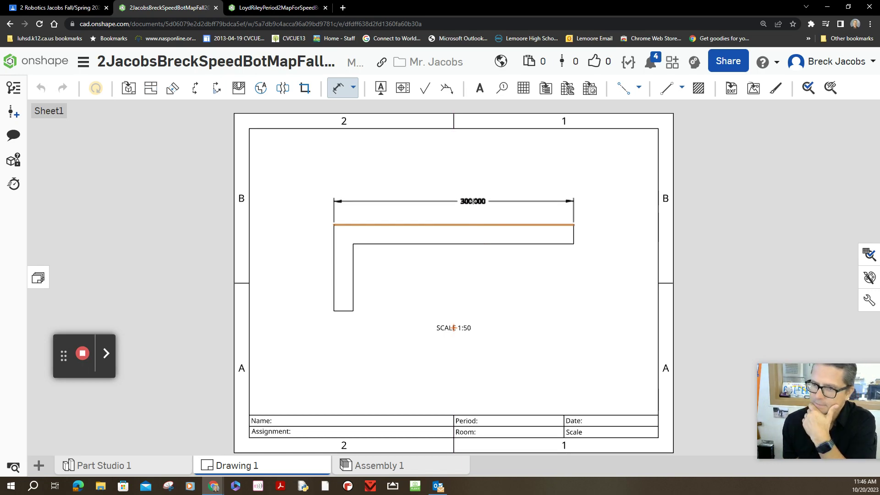
click(471, 205)
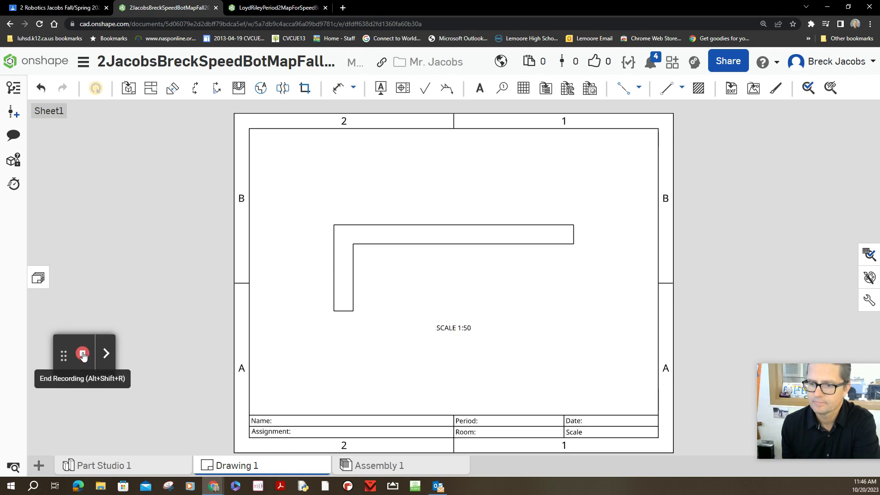
click(105, 357)
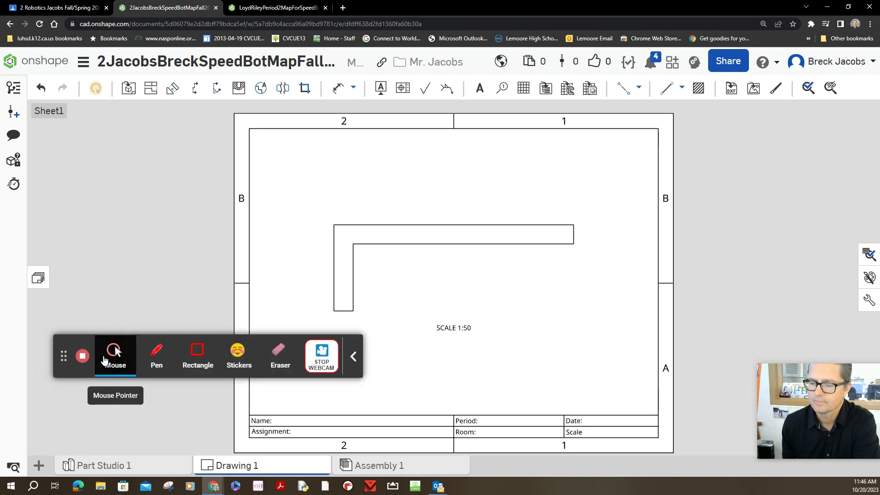
click(41, 24)
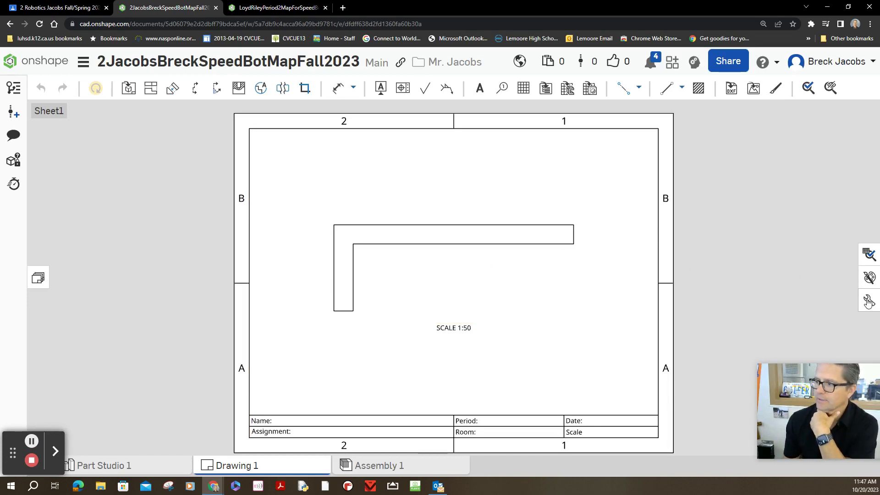
Step: Change the drawing's dimension precision from 0.123 to 0.12, keeping inches
click(869, 304)
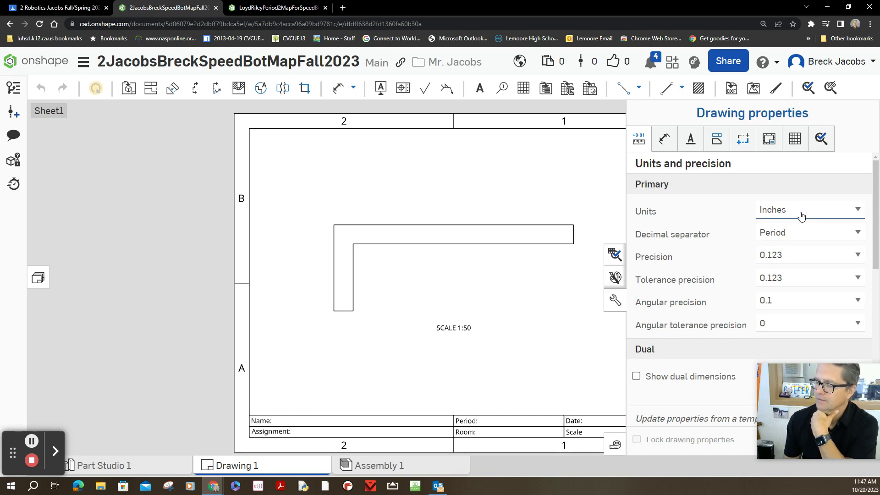
click(785, 257)
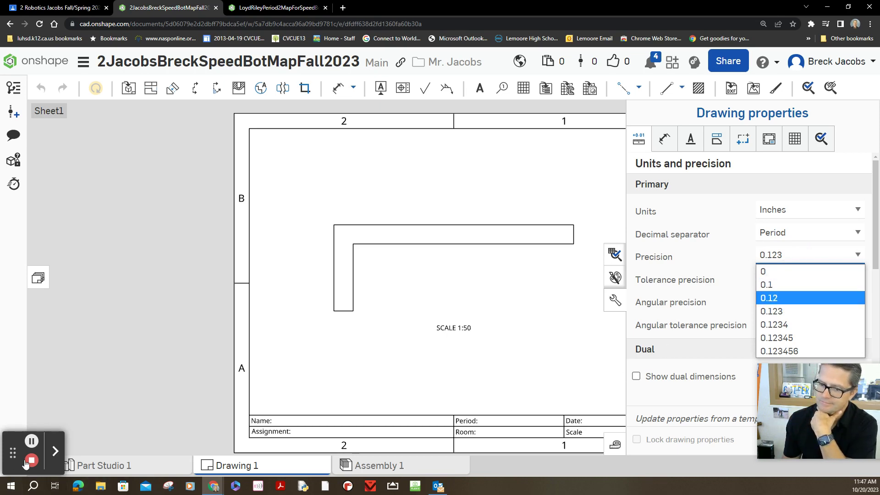
click(31, 441)
click(31, 441)
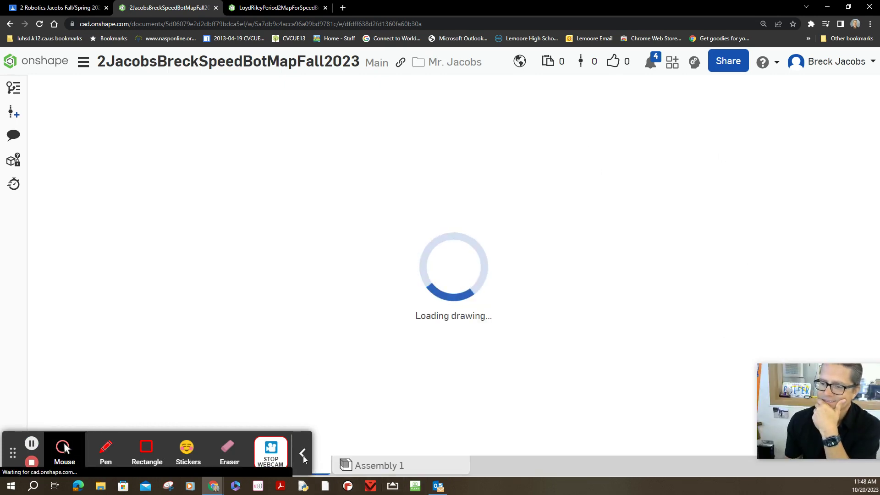
click(302, 454)
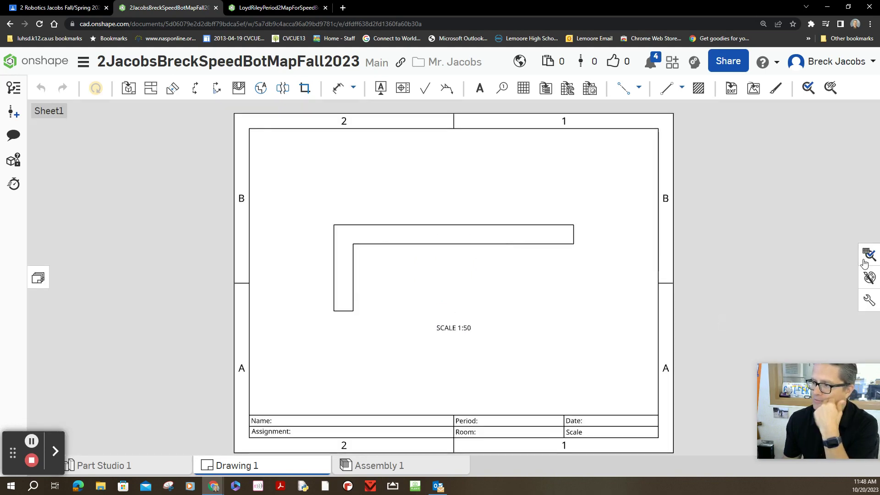
click(866, 300)
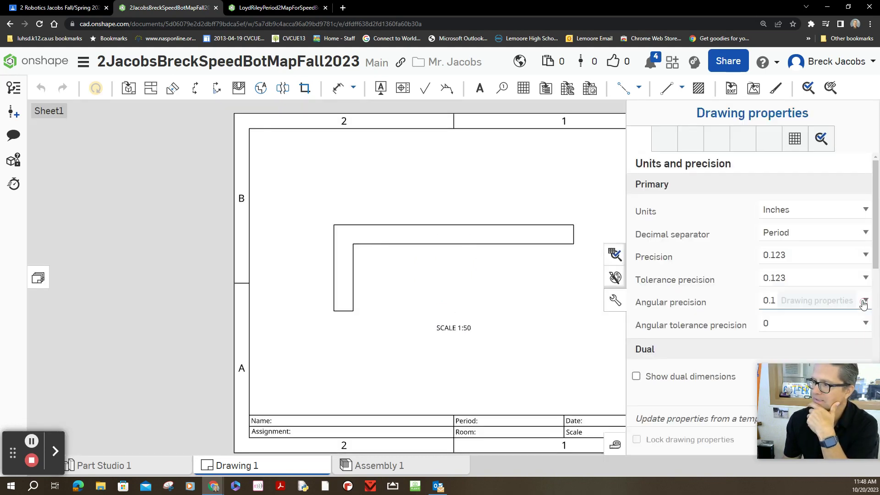
click(798, 259)
click(778, 298)
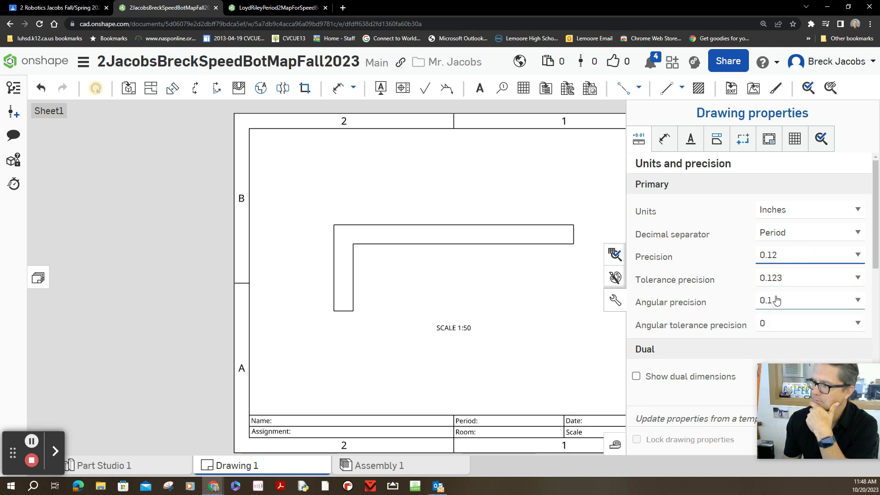
click(615, 300)
Step: Dimension the top edge at 300.00 and the inner horizontal edge at 276.00
click(338, 88)
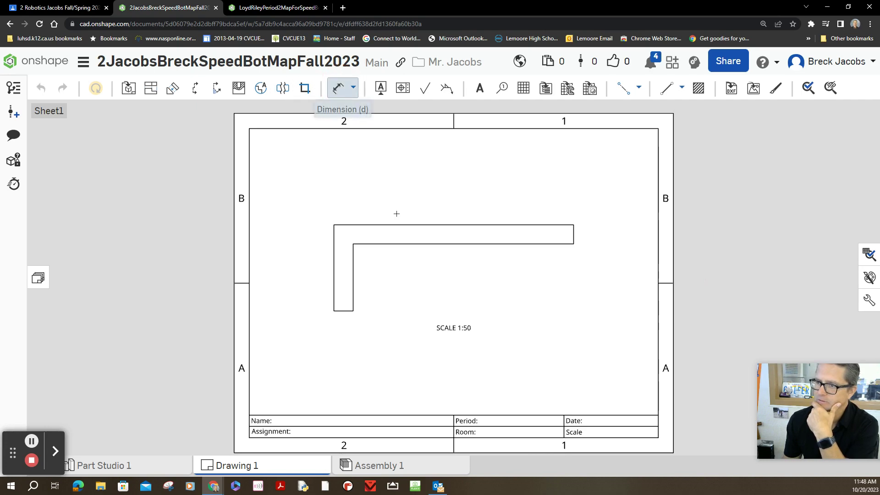
click(420, 225)
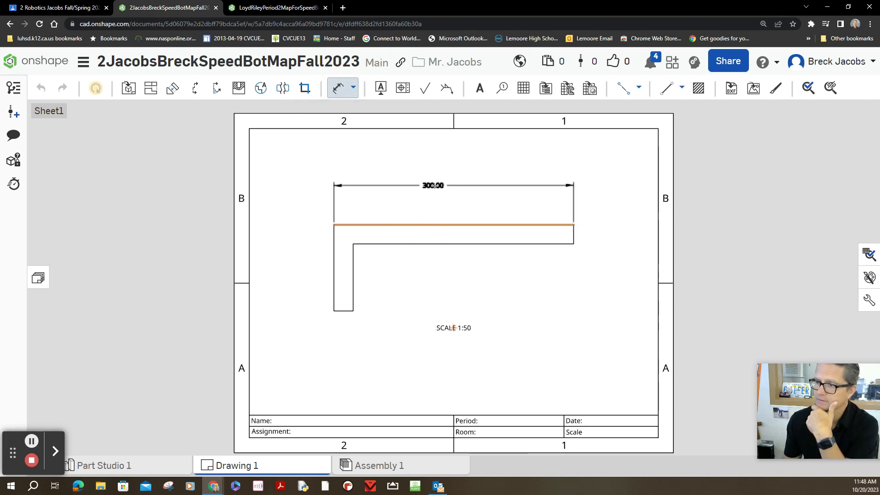
click(453, 191)
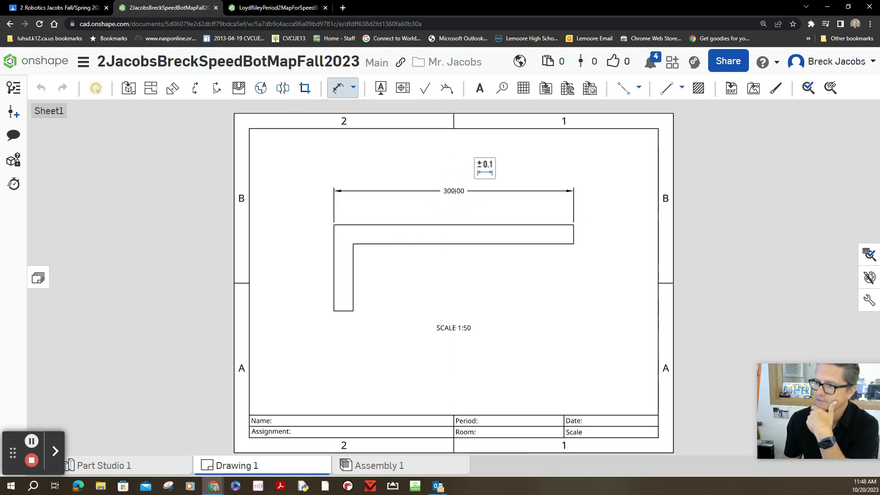
click(453, 248)
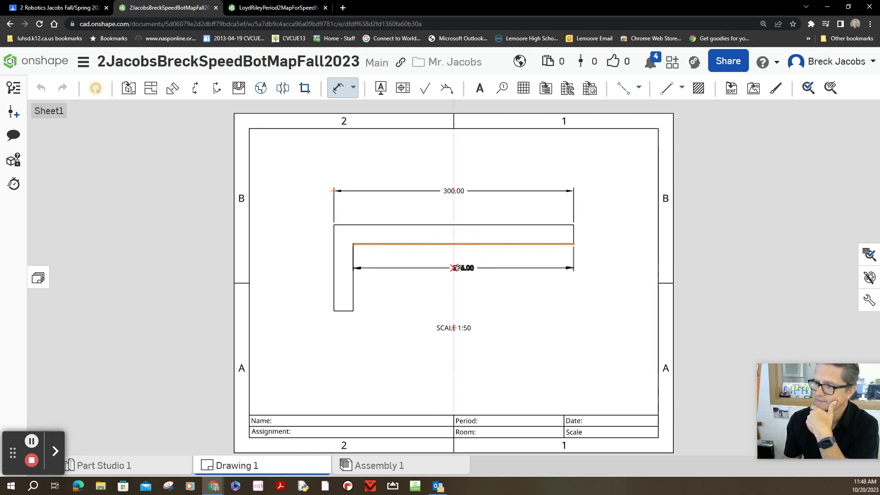
click(454, 262)
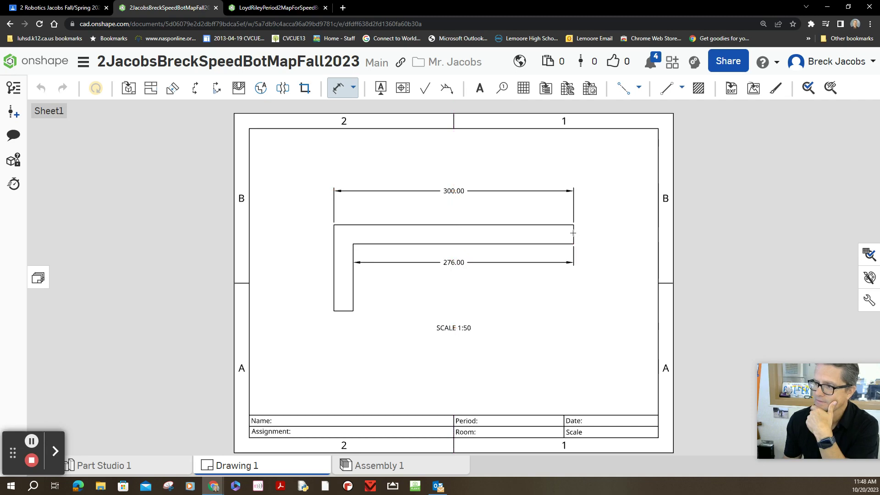
Step: Add the vertical dimensions: 24.00 right end, 108.00 outer left edge, 84.00 inner edge
click(573, 233)
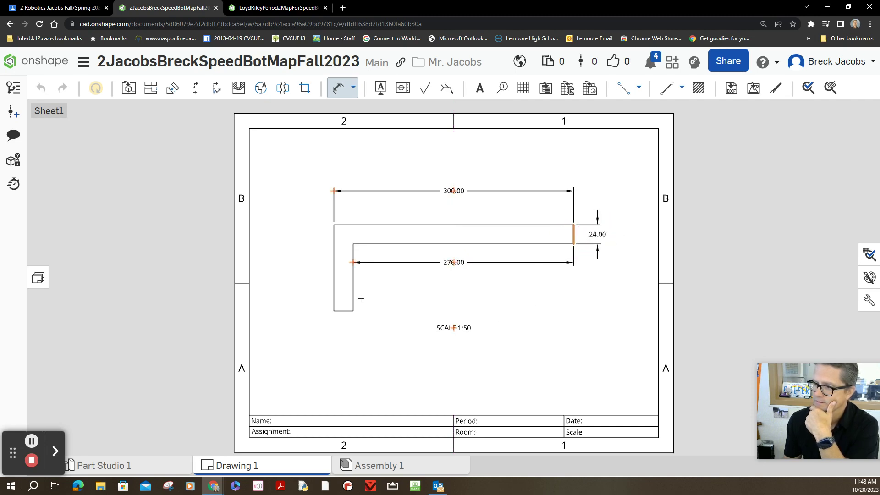
click(334, 278)
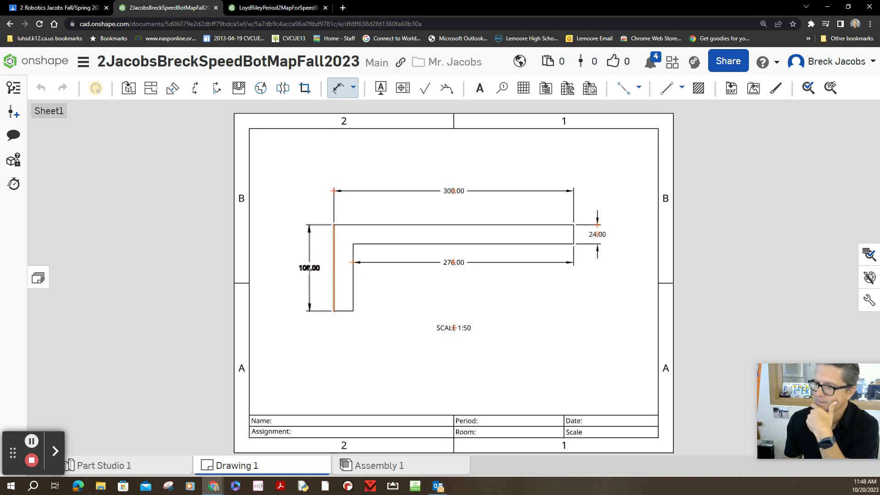
click(331, 283)
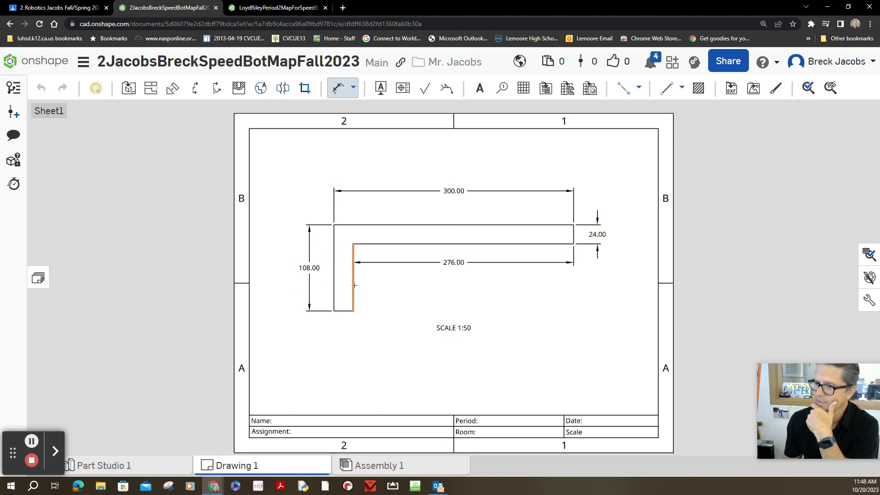
click(353, 295)
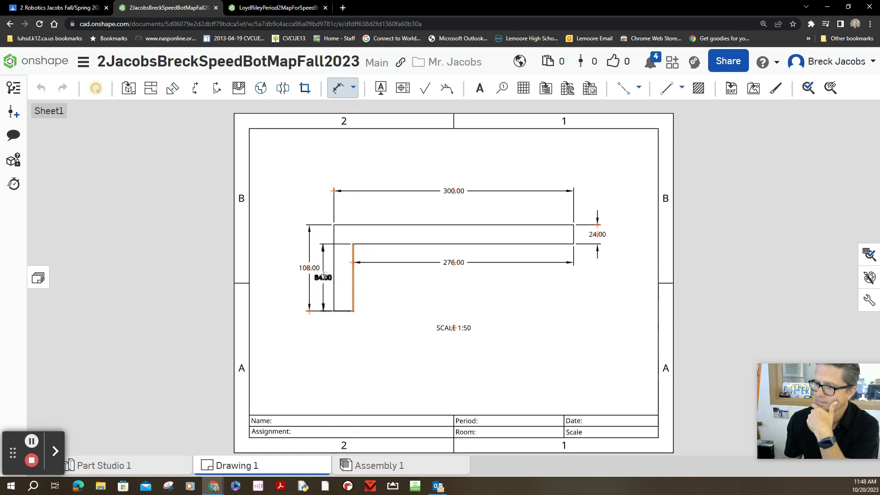
click(324, 277)
key(Escape)
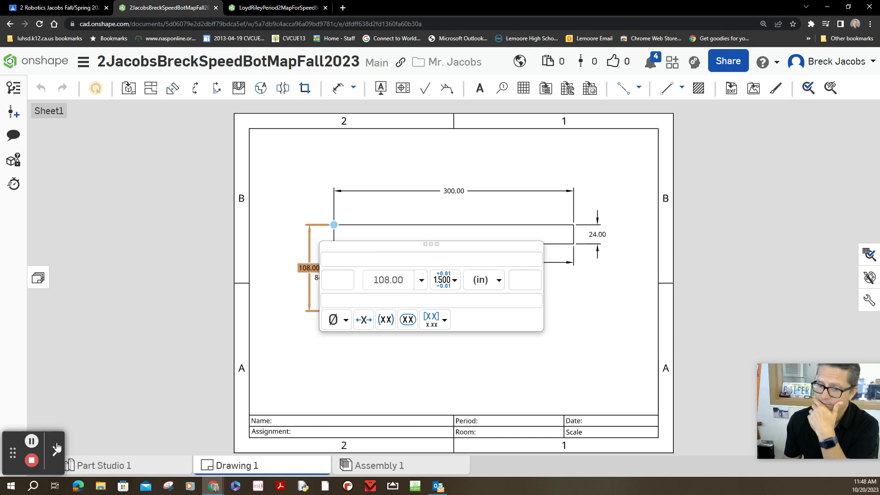
key(Escape)
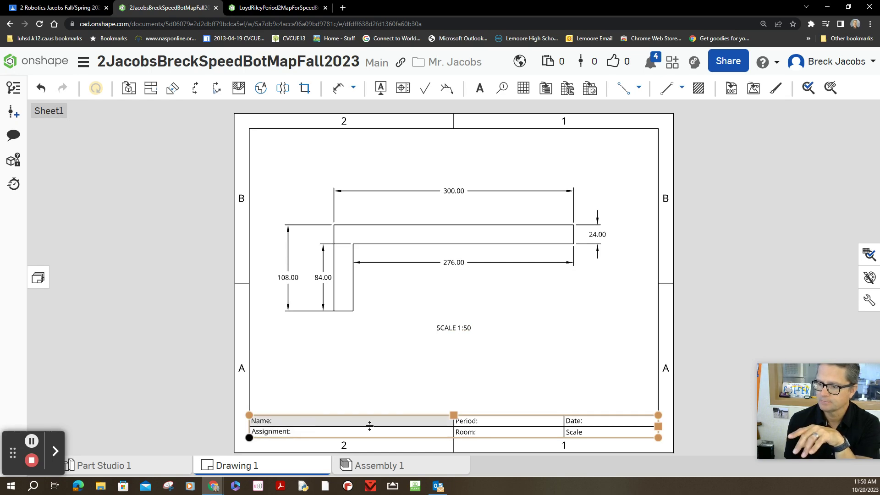
scroll(552, 356, down, 2)
scroll(552, 358, up, 4)
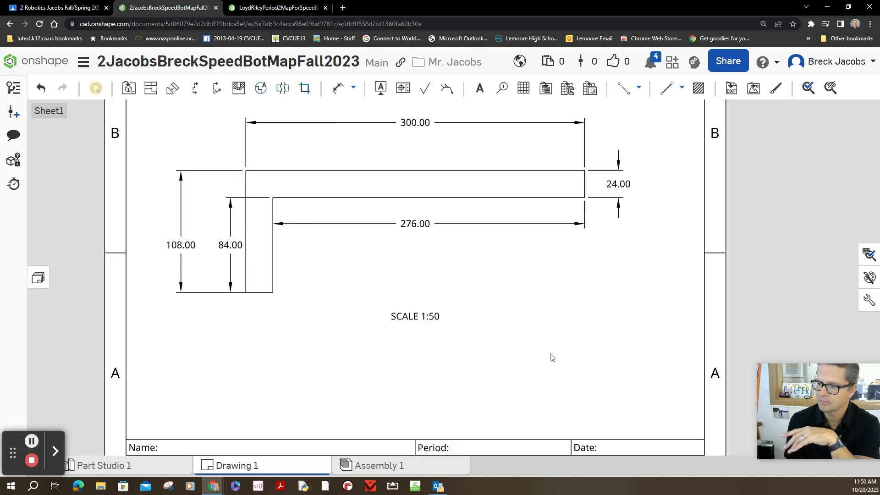
scroll(551, 357, down, 1)
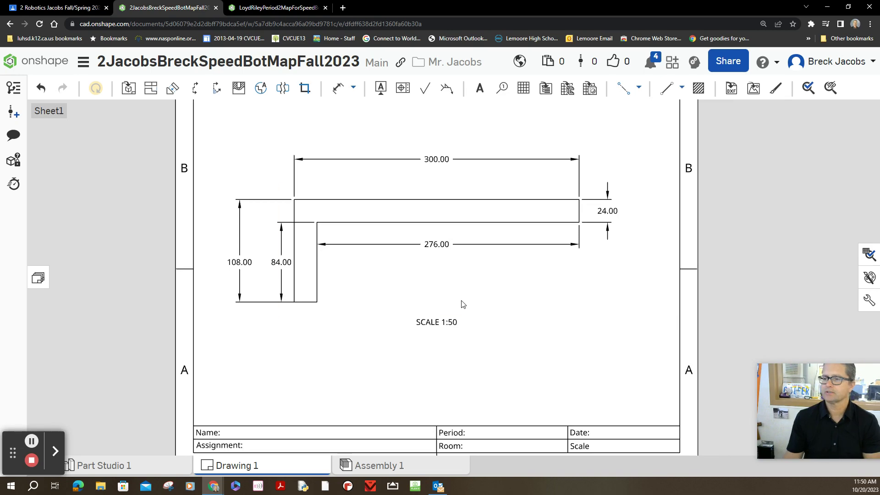